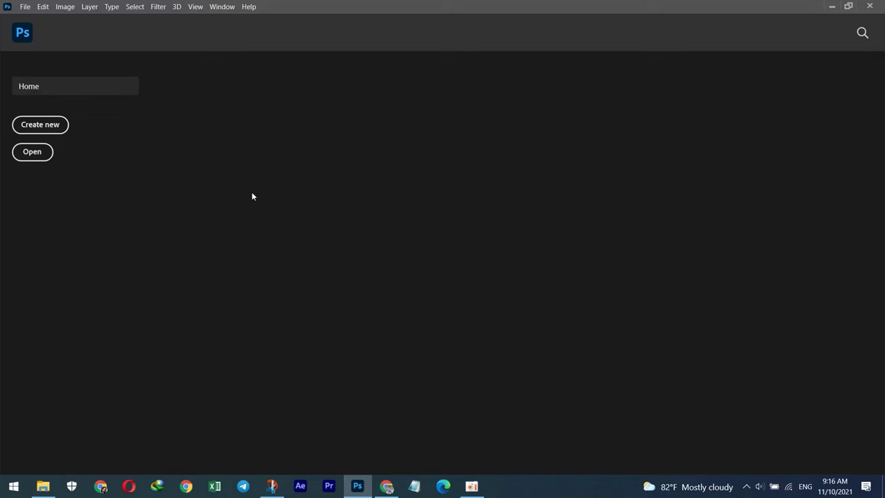
Step: Open the Food Templet.psd template from the Documents folder
left_click(40, 154)
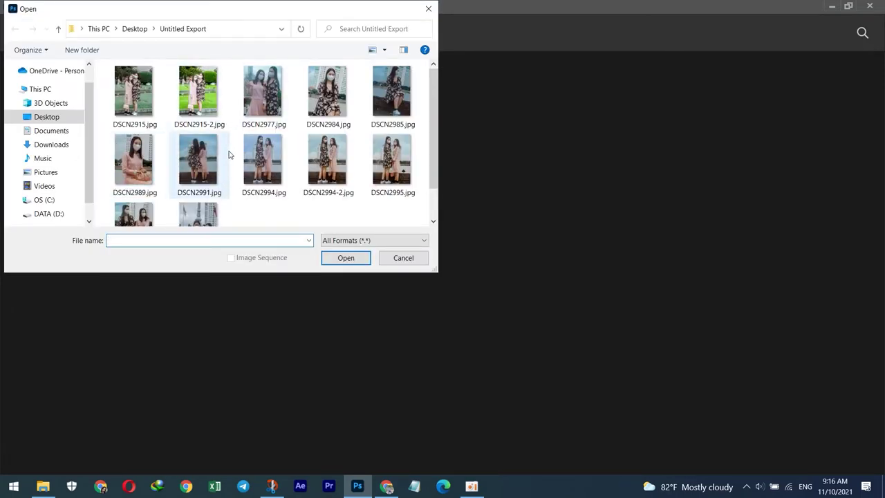
left_click(48, 131)
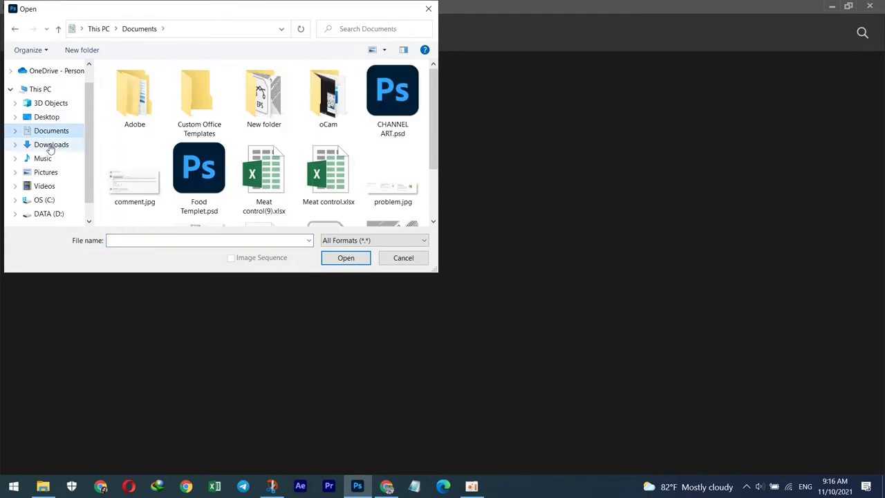
double_click(197, 164)
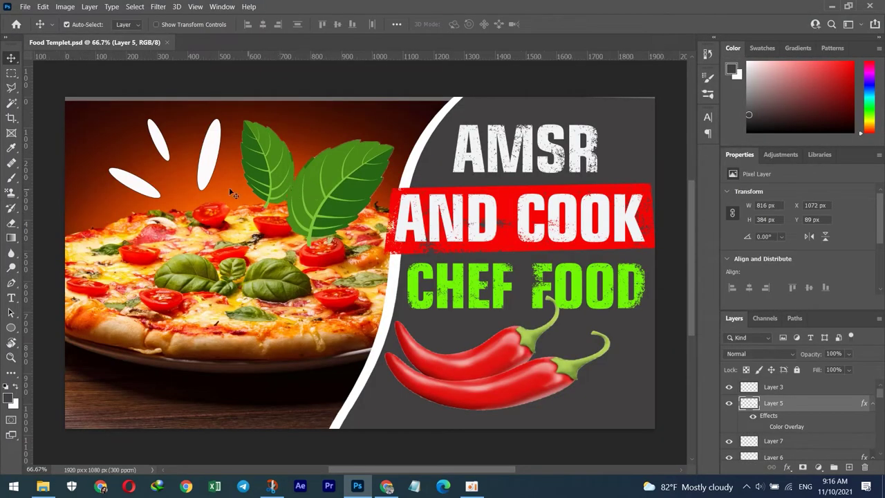
Step: Hide the pizza photo layer (Layer 13) so the grey background shows
left_click(175, 237)
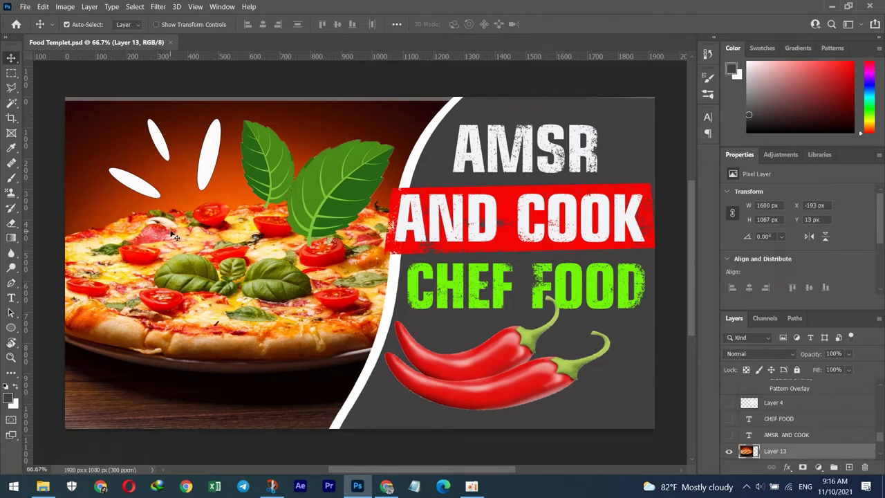
left_click(731, 452)
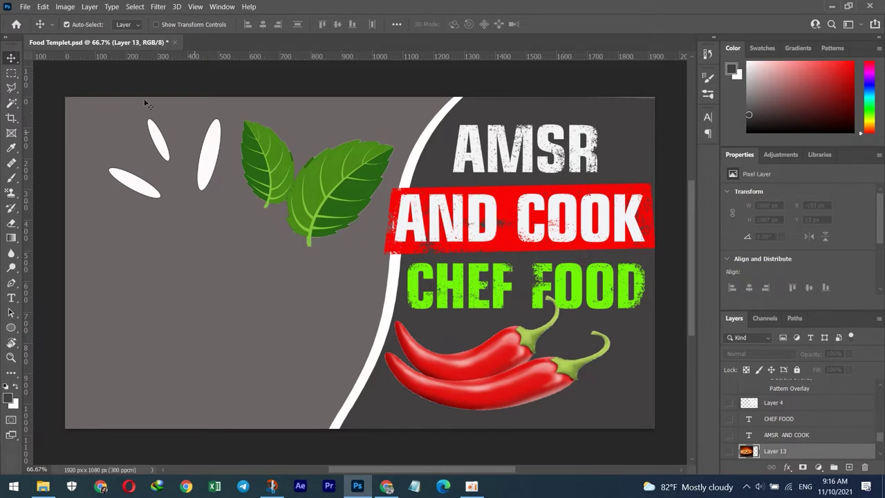
left_click(27, 11)
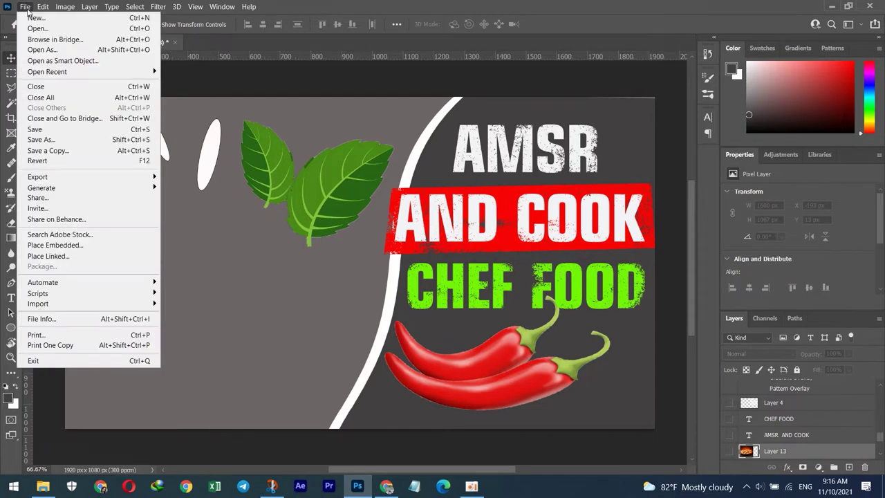
Step: Open Screenshot 2021-11-10 091443.jpg from Pictures and start a Pen path at its left edge
left_click(31, 26)
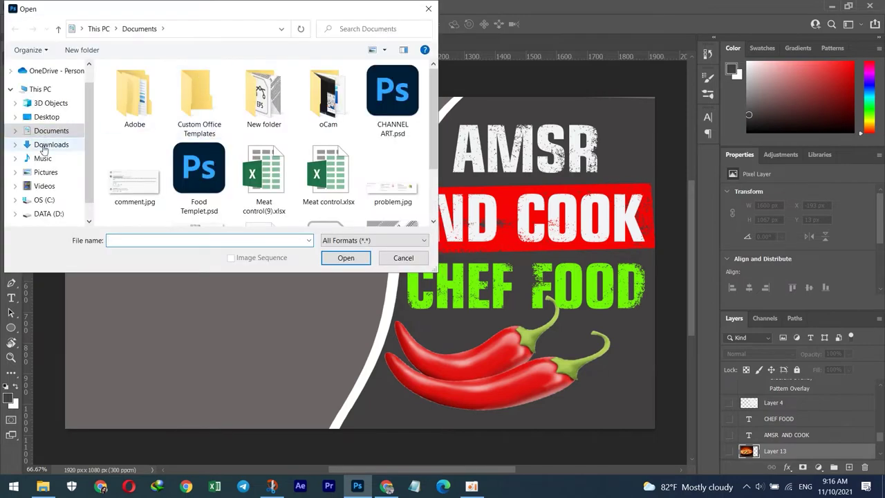
left_click(46, 172)
left_click(332, 100)
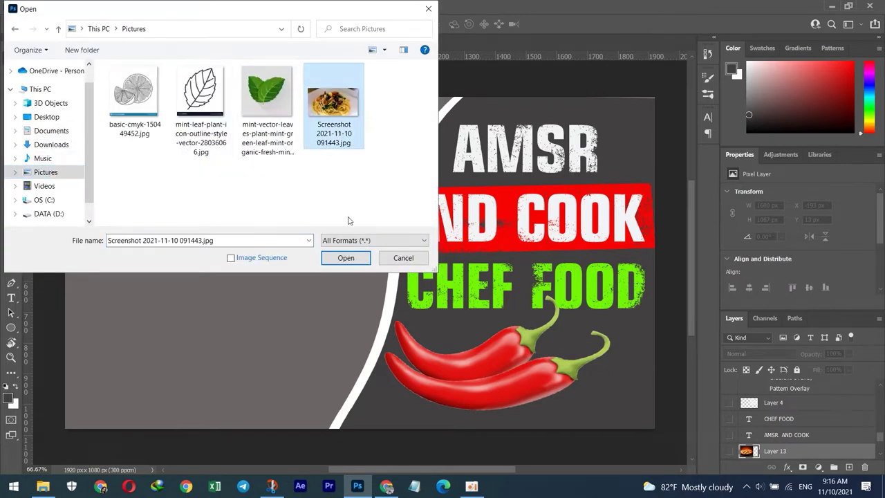
left_click(345, 257)
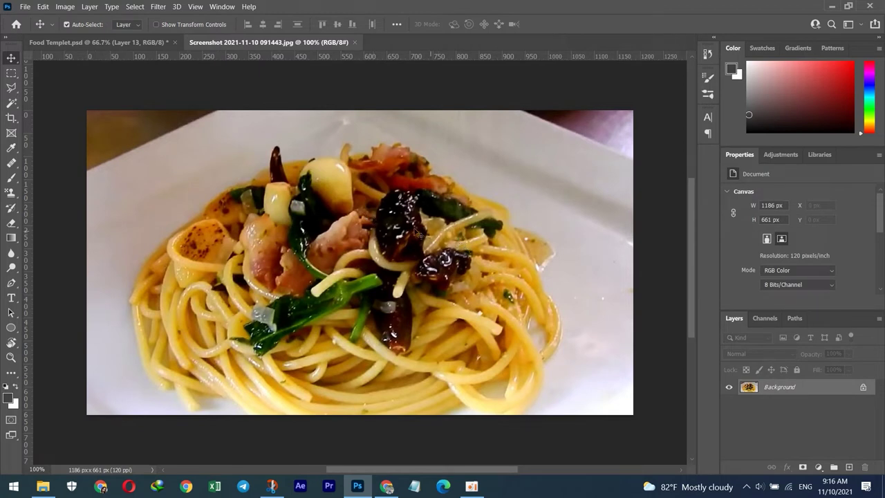
left_click(11, 283)
left_click(86, 168)
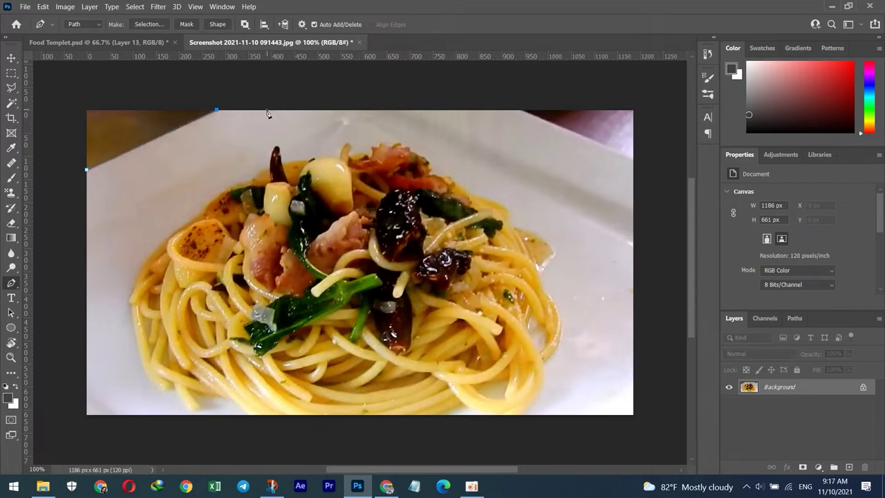
Step: Close a Pen path around the plate and convert it into a selection
left_click(523, 110)
left_click(639, 166)
left_click(635, 419)
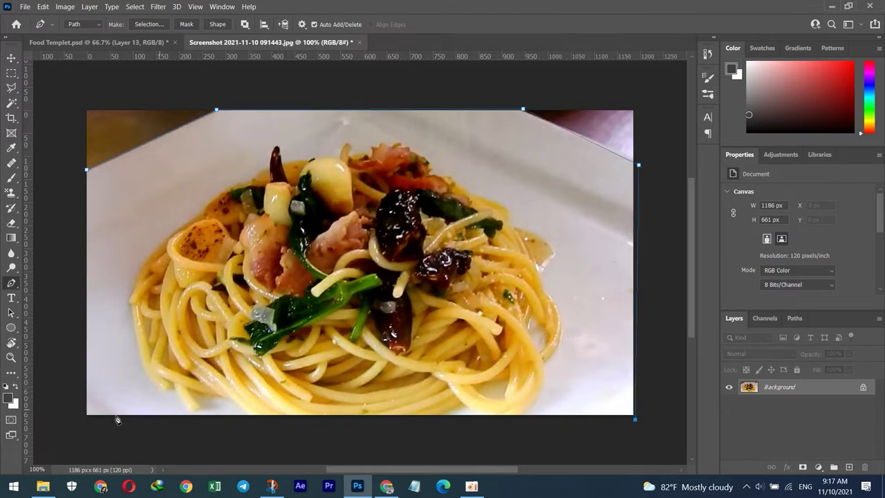
left_click(83, 426)
left_click(85, 170)
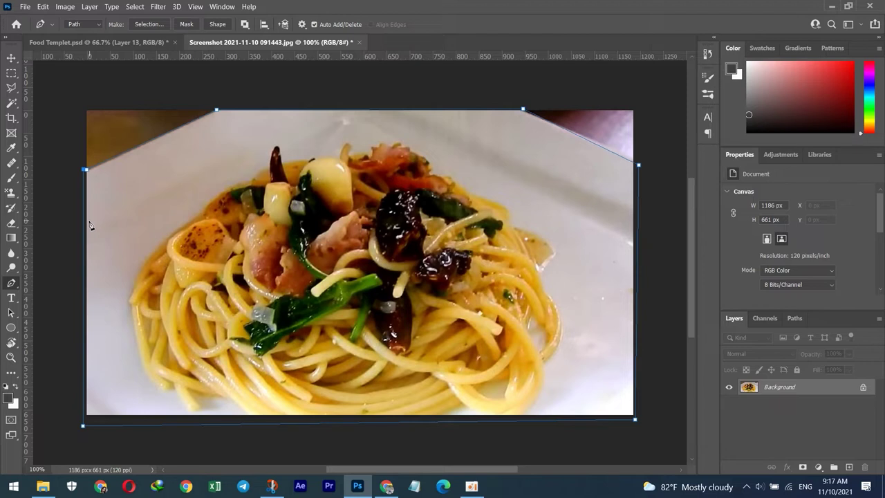
key("ctrl+Return")
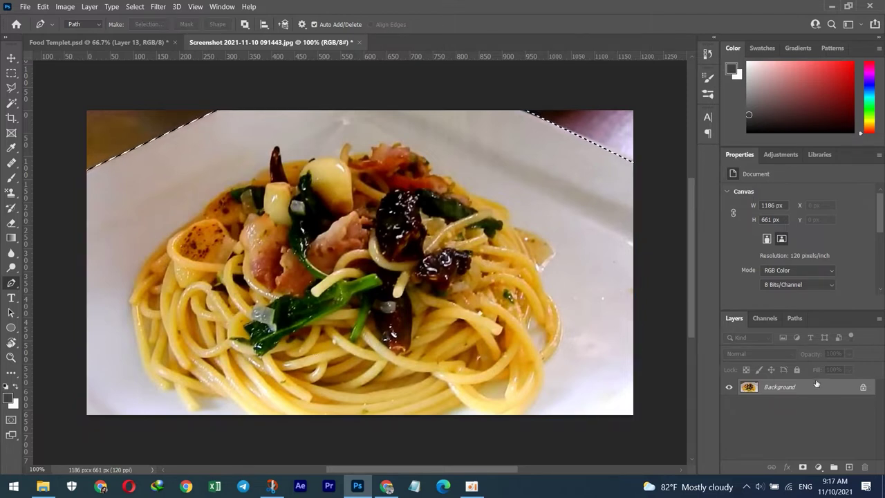
Step: Unlock the Background layer and delete the dark table corners, leaving transparency
left_click(864, 388)
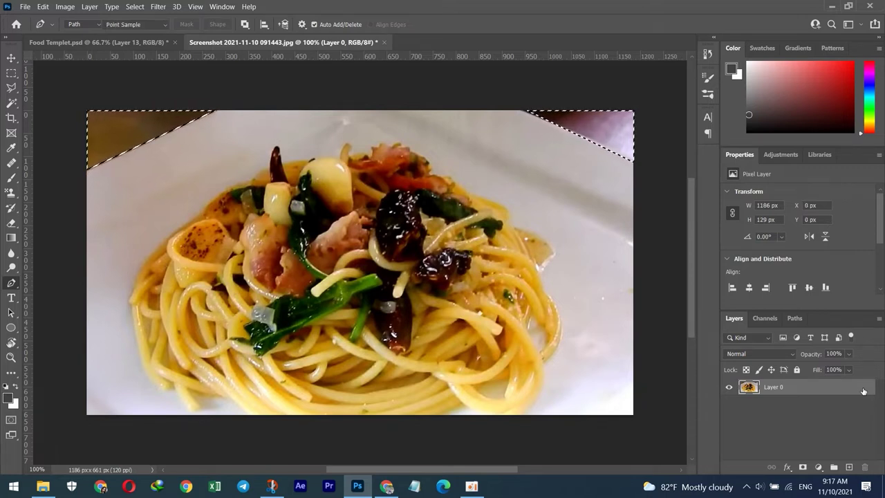
key("i")
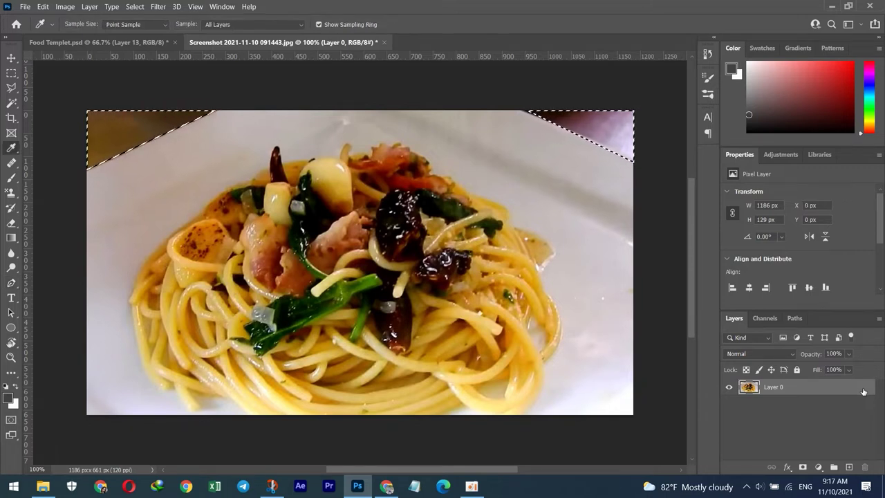
key("Delete")
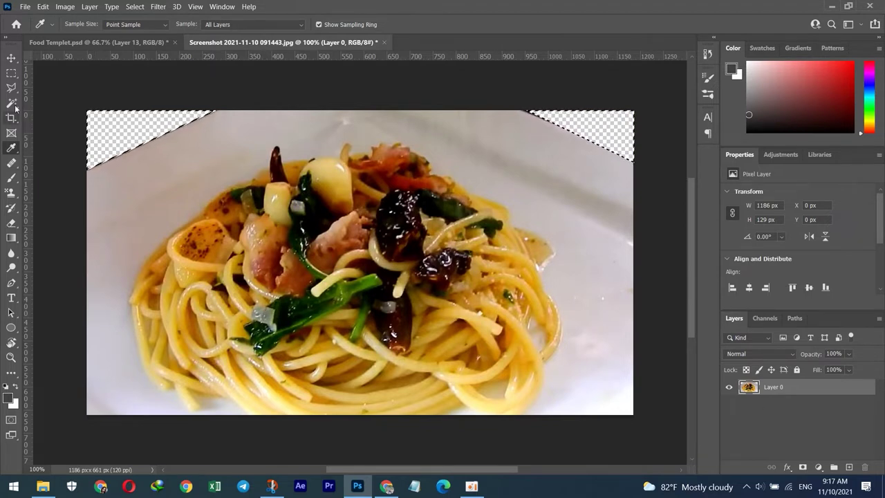
left_click(11, 58)
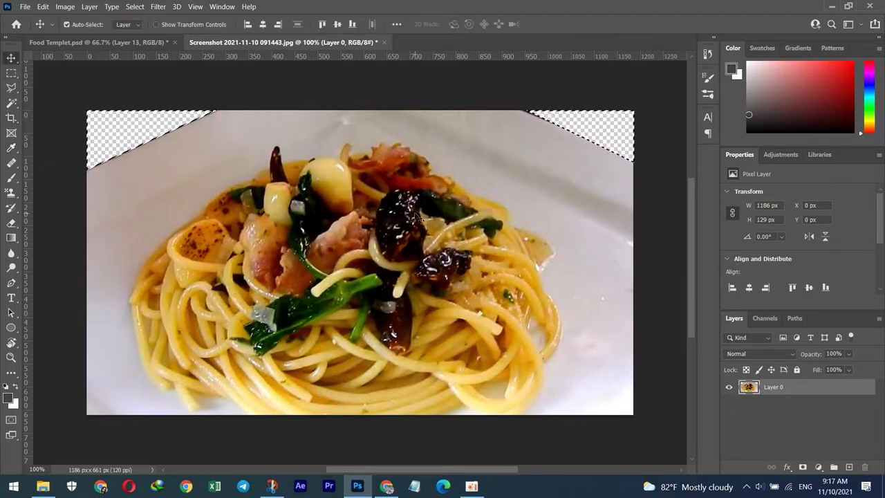
Step: Drag the spaghetti photo into Food Templet.psd and snap it to the top-left corner
key("ctrl+d")
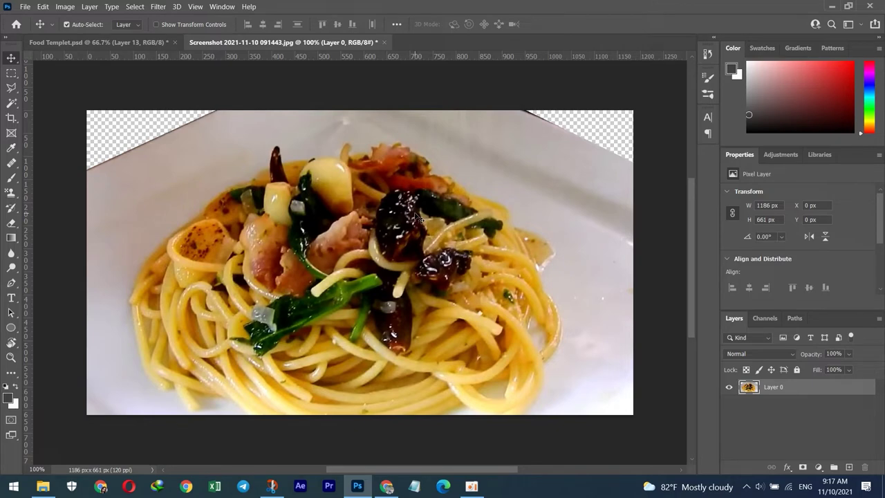
left_click_drag(350, 186, 207, 85)
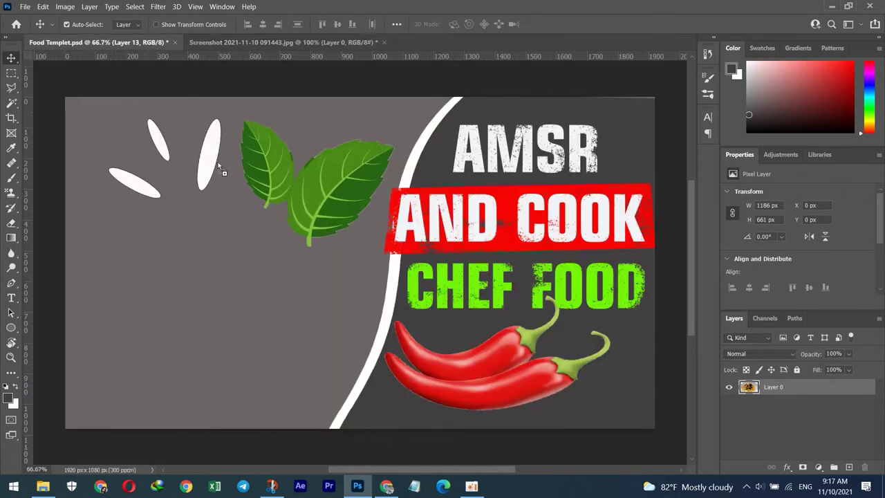
left_click_drag(207, 86, 232, 188)
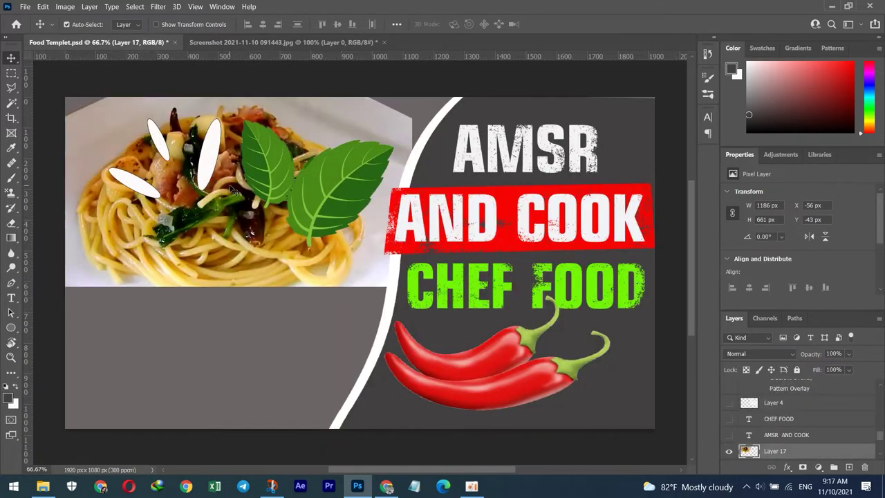
left_click_drag(226, 223, 245, 231)
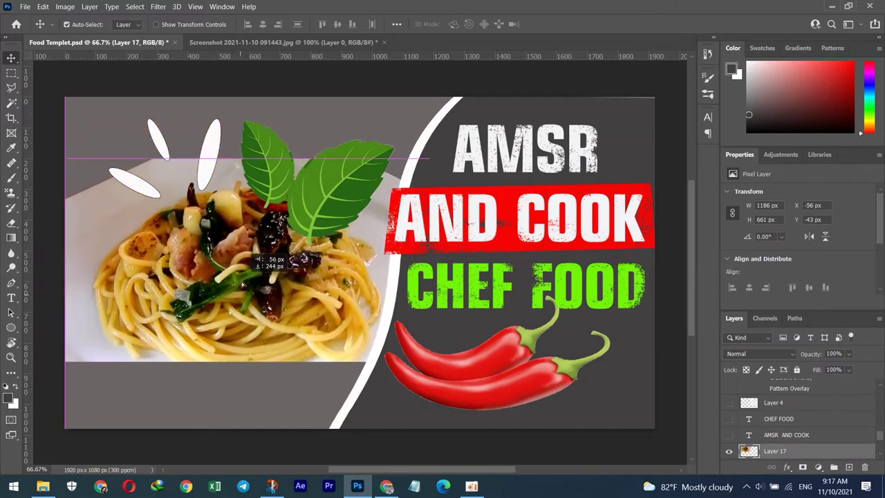
left_click_drag(245, 230, 263, 254)
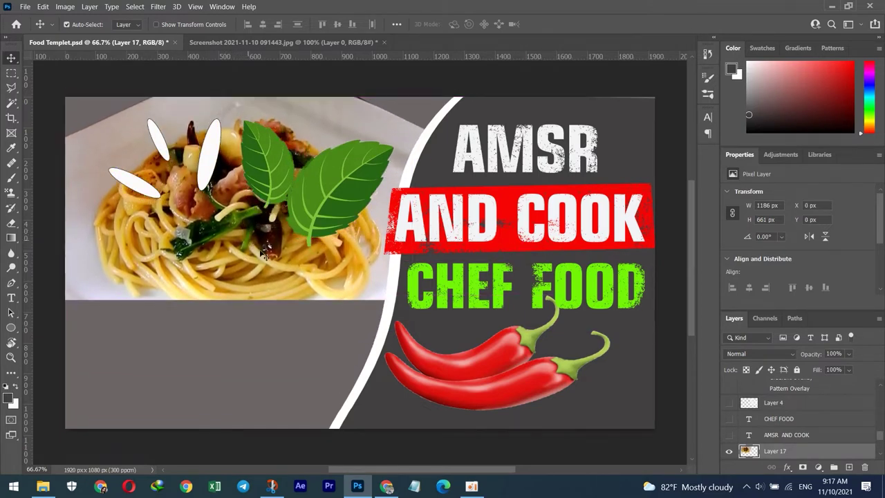
Step: Scale the spaghetti photo to about 164% (1942 × 1082 px) to fill the left side
key("ctrl+t")
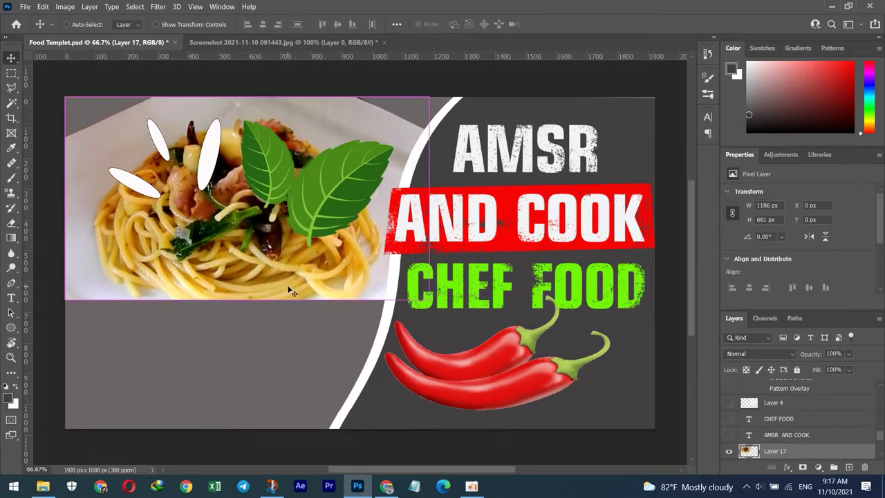
mouse_move(429, 299)
left_mouse_down()
mouse_move(638, 469)
mouse_move(630, 460)
left_mouse_up()
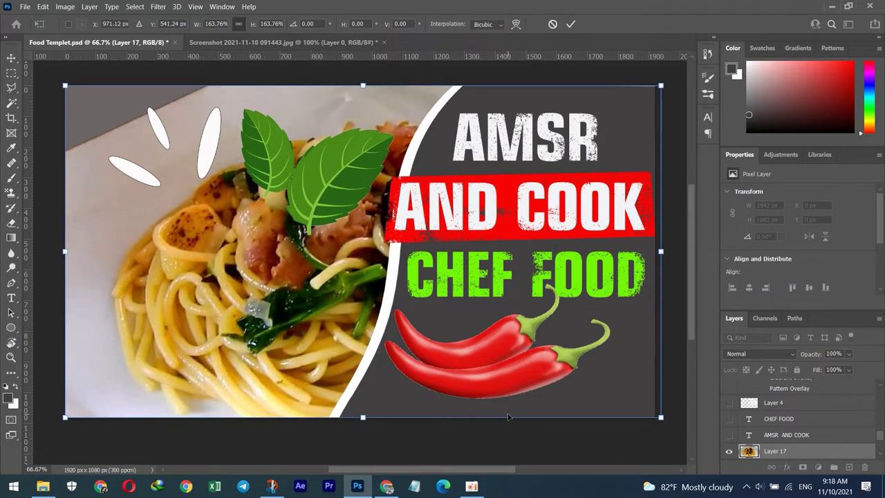
key("Return")
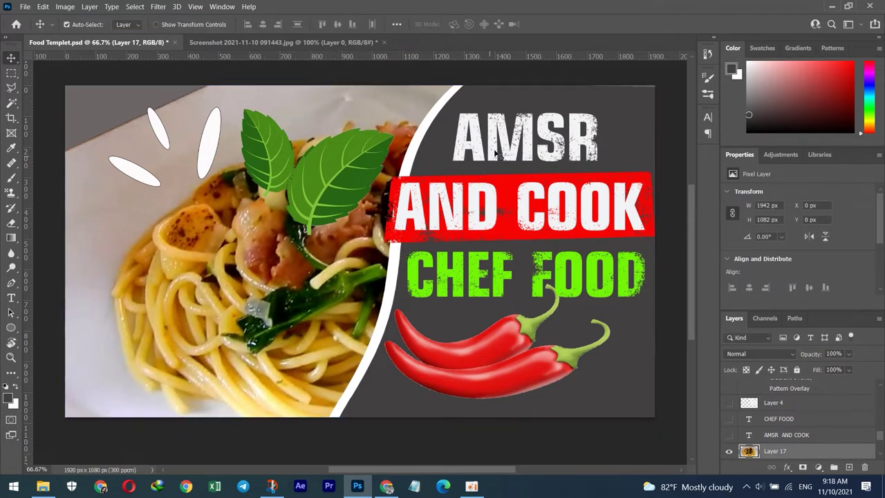
Step: Delete the grey background panel, keeping the AMSR AND COOK title visible
left_click(613, 118)
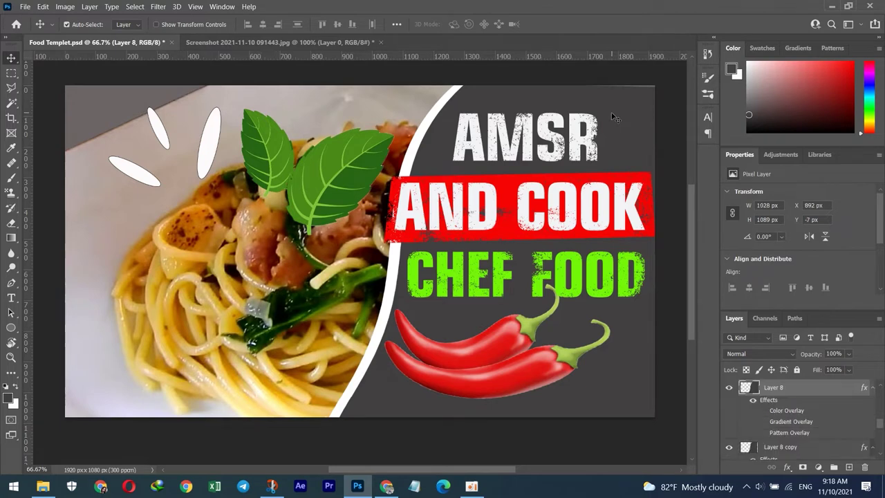
left_click(728, 388)
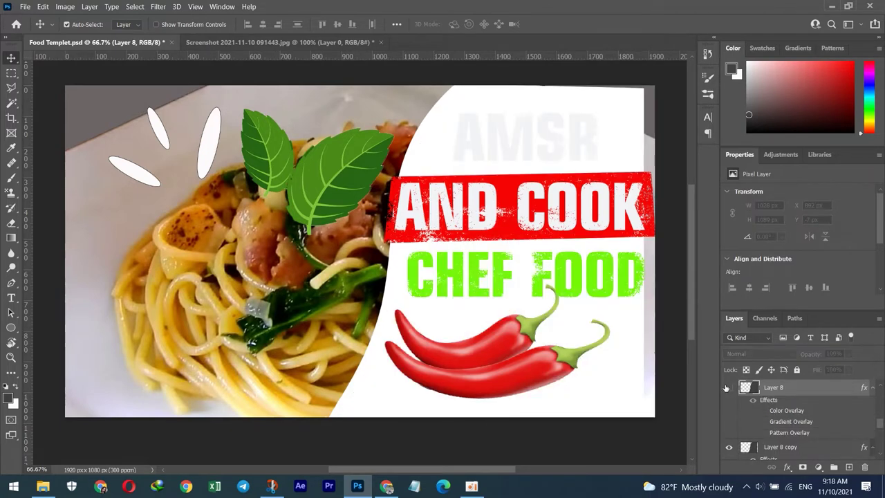
left_click(728, 388)
key("Delete")
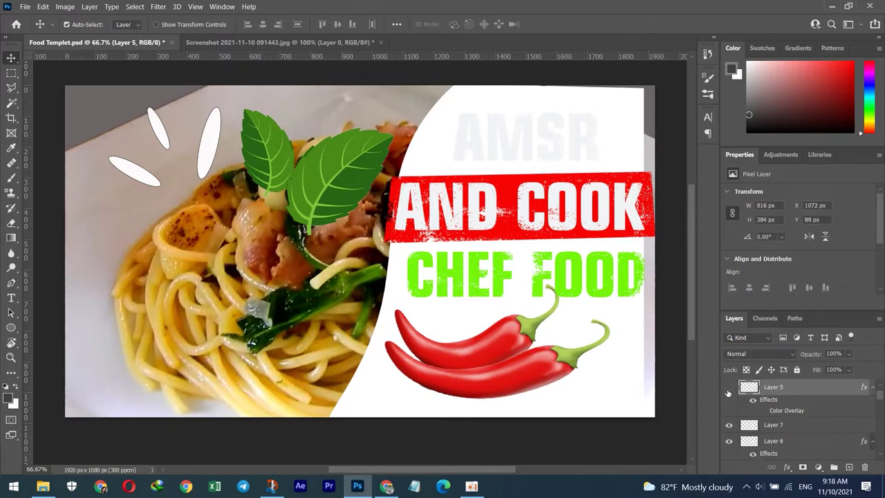
left_click(728, 388)
left_click(728, 388)
Step: Hide the white backing shape and the green leaves layers
left_click(388, 399)
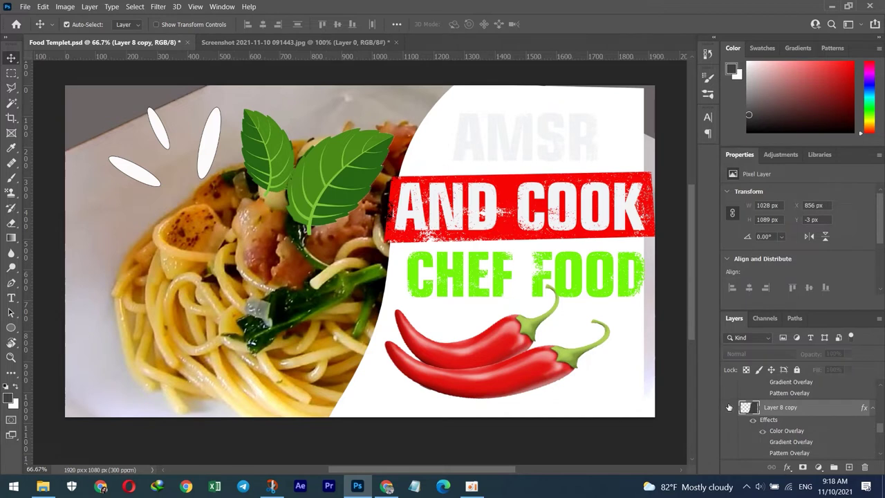
left_click(729, 407)
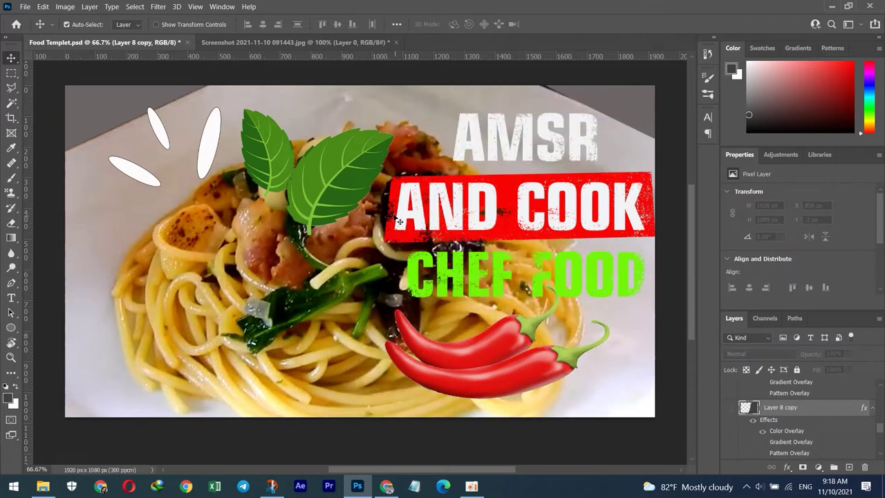
left_click(303, 228)
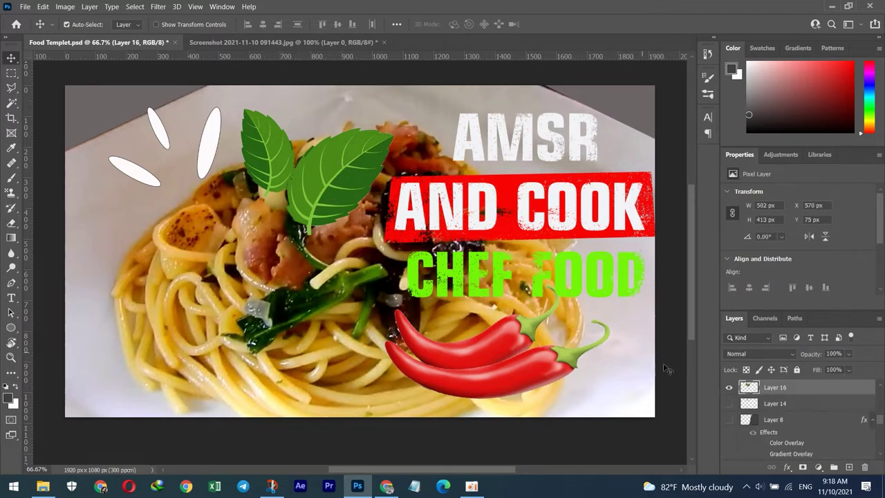
left_click(728, 387)
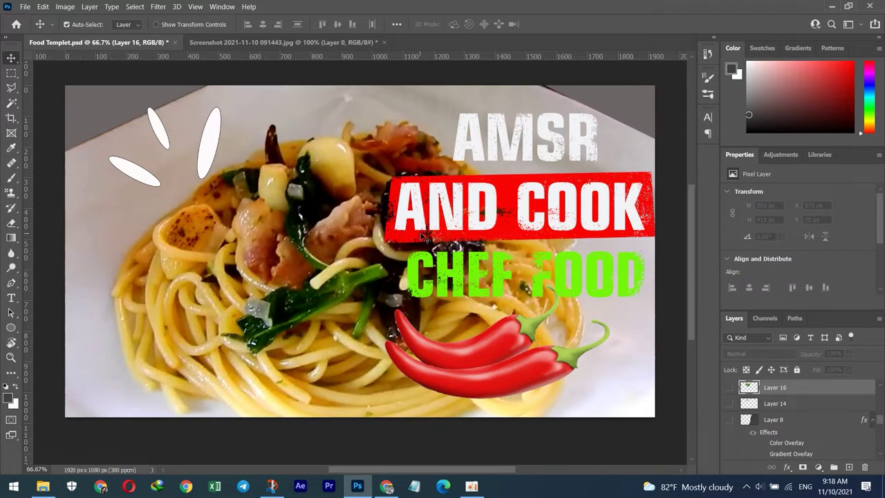
left_click(510, 199)
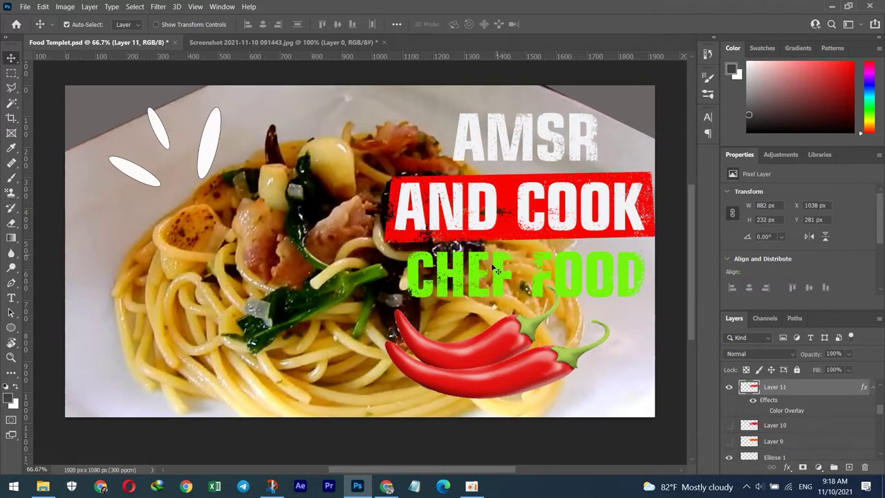
Step: Paste the chili and arrange two chilies in the bottom-left corner
key("ctrl+v")
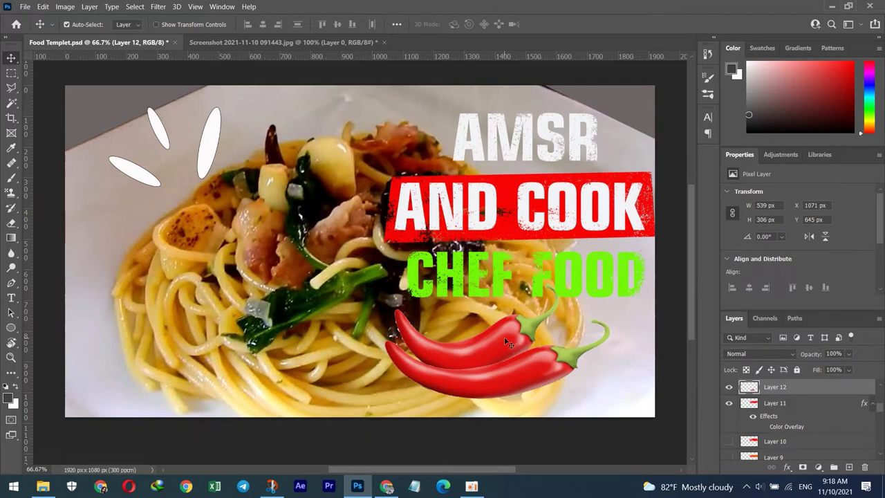
left_click_drag(507, 343, 516, 346)
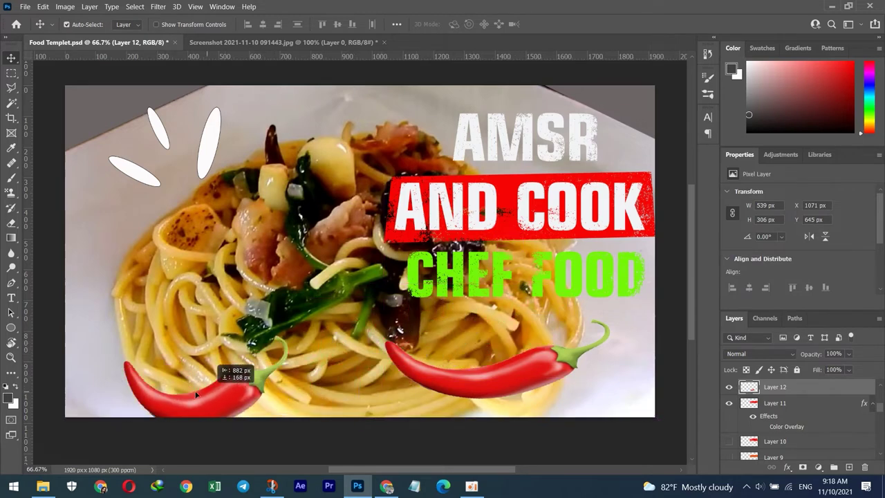
left_click_drag(516, 346, 184, 384)
mouse_move(421, 378)
left_mouse_down()
mouse_move(174, 358)
mouse_move(181, 413)
left_mouse_up()
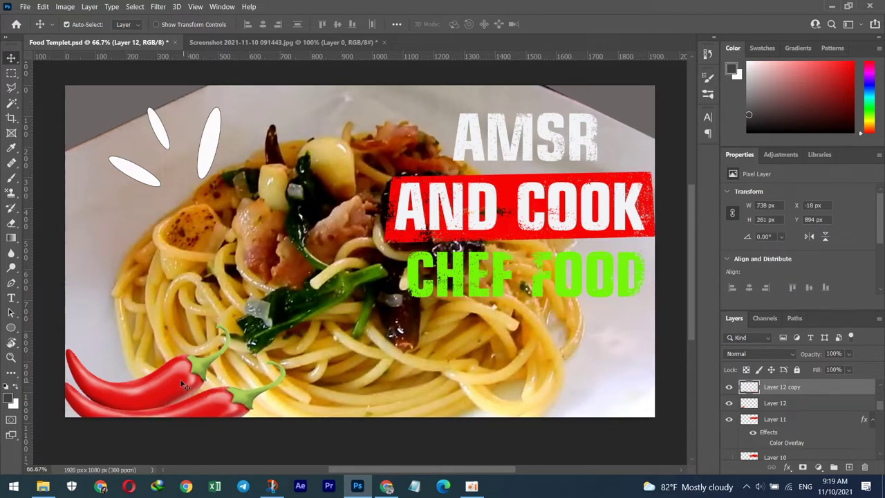
left_click_drag(180, 379, 180, 362)
mouse_move(195, 393)
left_mouse_down()
mouse_move(177, 374)
mouse_move(181, 382)
left_mouse_up()
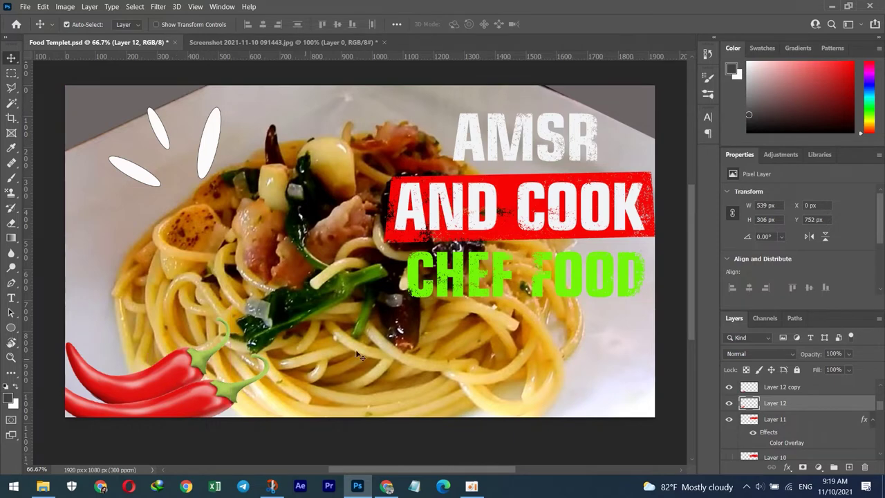
Step: Move the red banner to the bottom-right corner and shift the AMSR AND COOK title
mouse_move(503, 187)
left_mouse_down()
mouse_move(526, 351)
mouse_move(606, 366)
left_mouse_up()
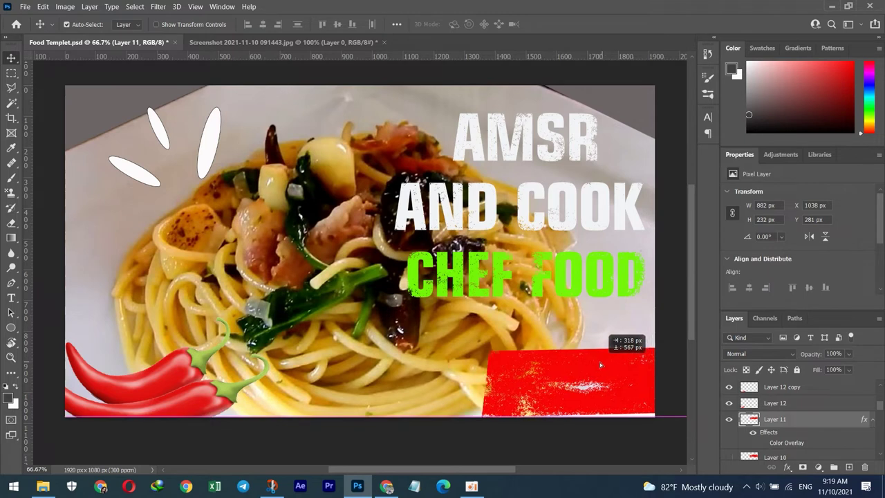
left_click_drag(606, 365, 591, 365)
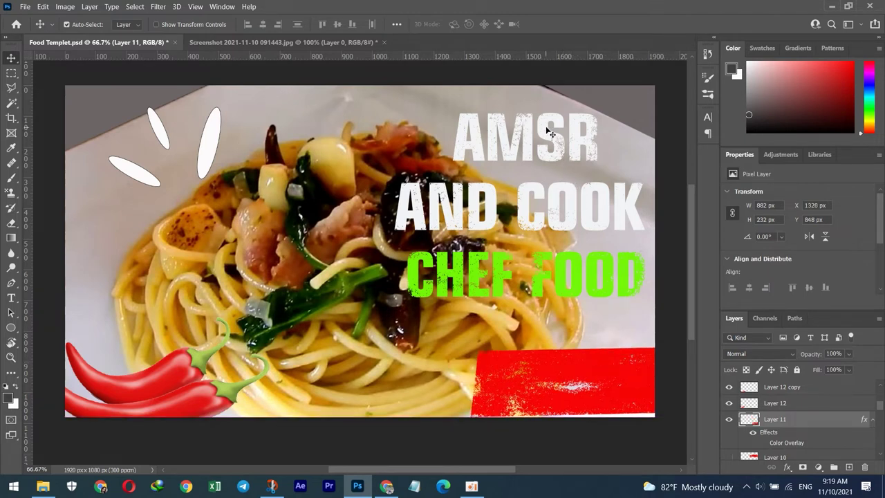
left_click_drag(545, 132, 567, 112)
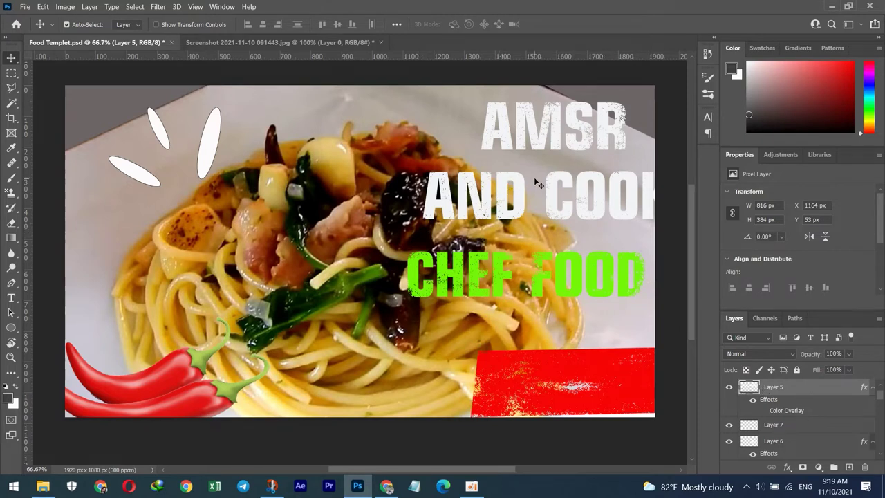
left_click_drag(585, 127, 545, 122)
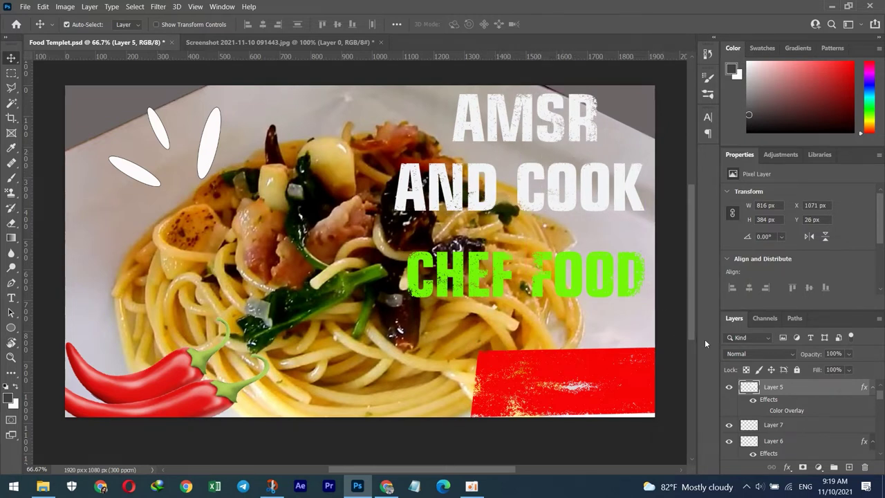
left_click(13, 74)
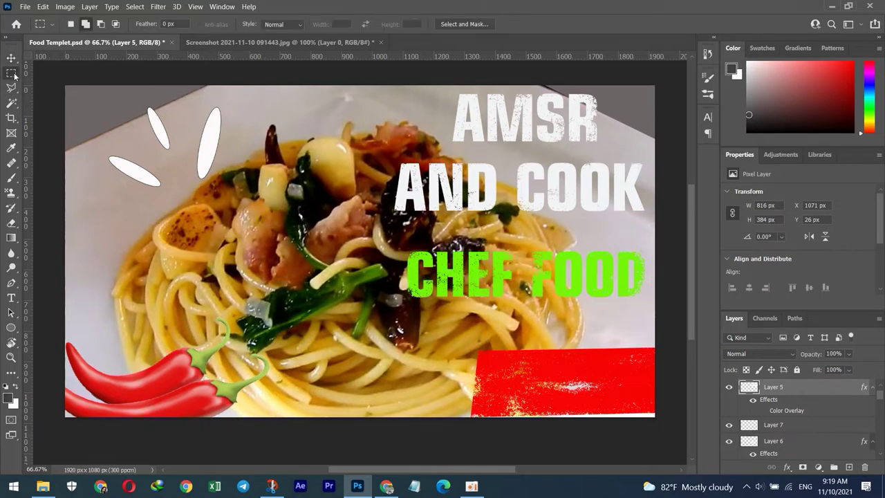
Step: Erase the large AND from the title and type a smaller AND under AMSR
left_click_drag(374, 152, 512, 226)
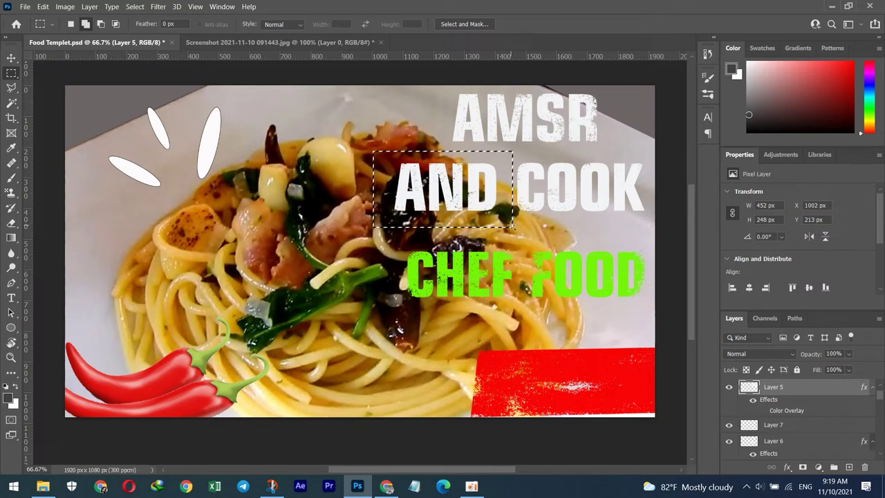
key("Delete")
key("ctrl+d")
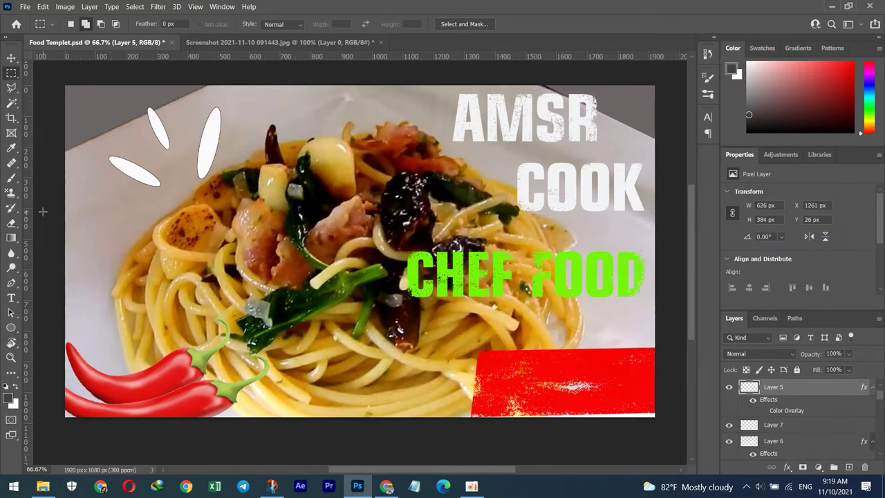
left_click(11, 298)
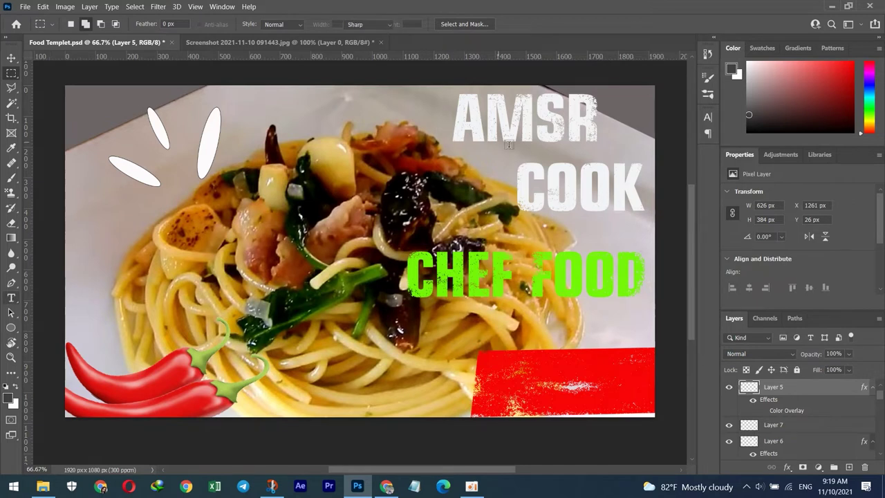
left_click(531, 157)
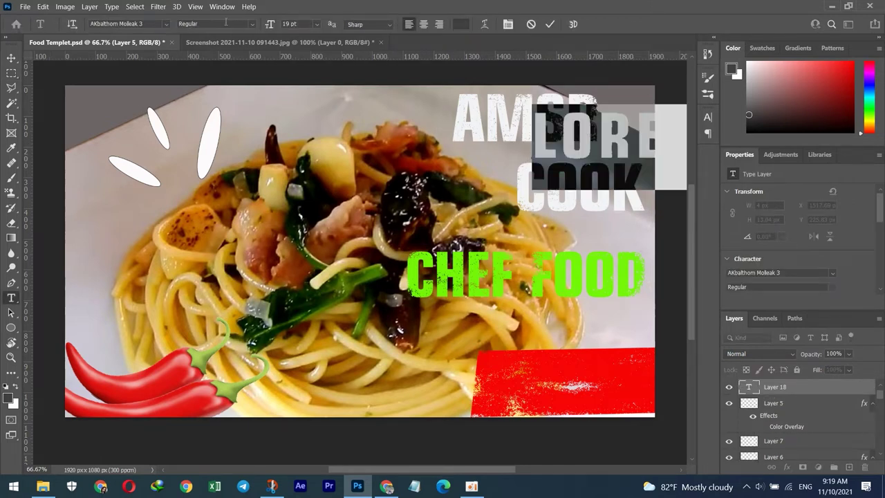
left_click_drag(269, 25, 237, 25)
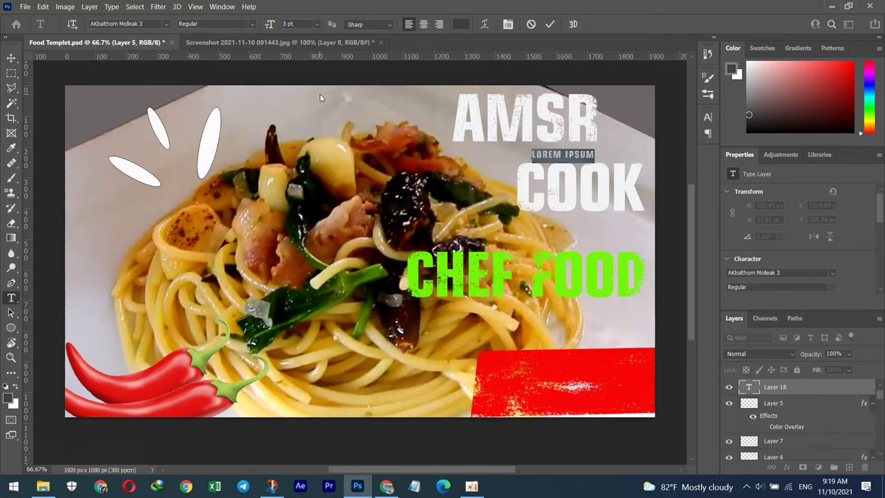
type("A")
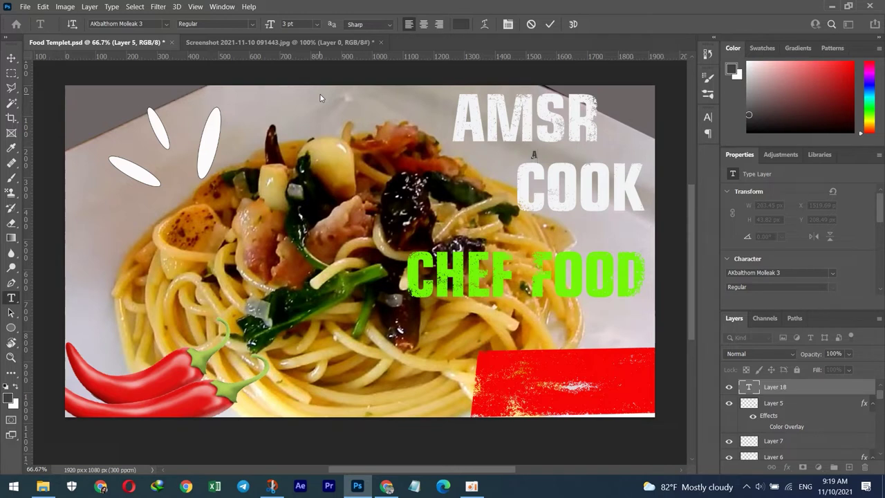
type("ND")
Step: Enlarge the AND text slightly and make it white
double_click(539, 153)
left_click_drag(272, 24, 275, 25)
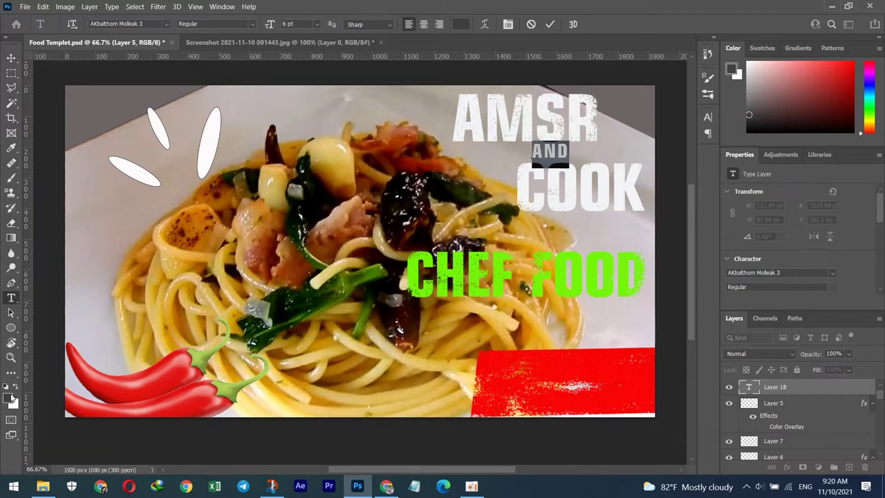
left_click(454, 24)
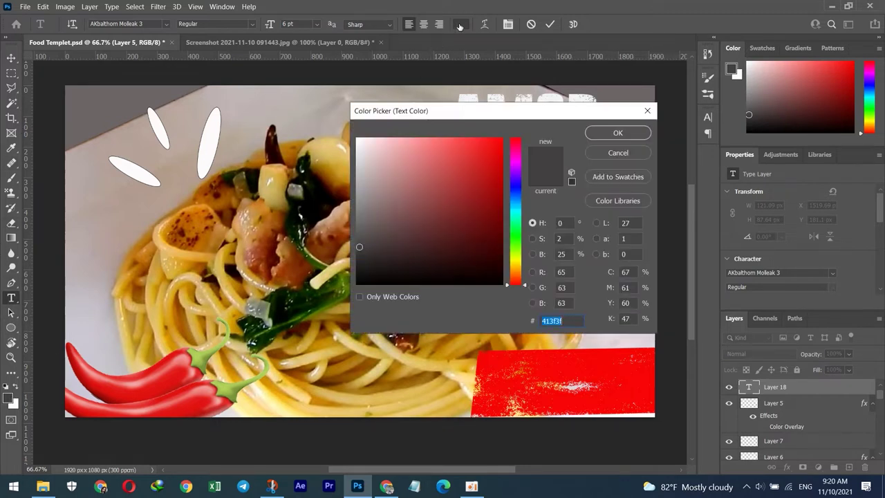
left_click_drag(479, 155, 357, 139)
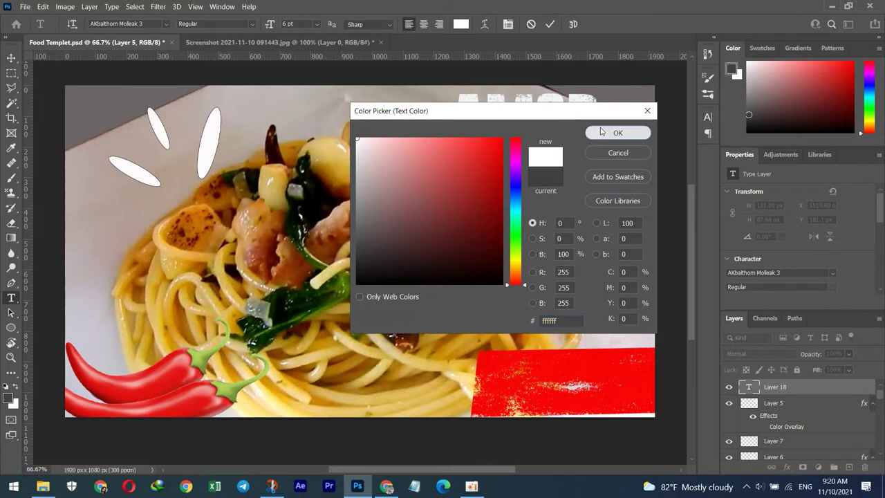
left_click(601, 133)
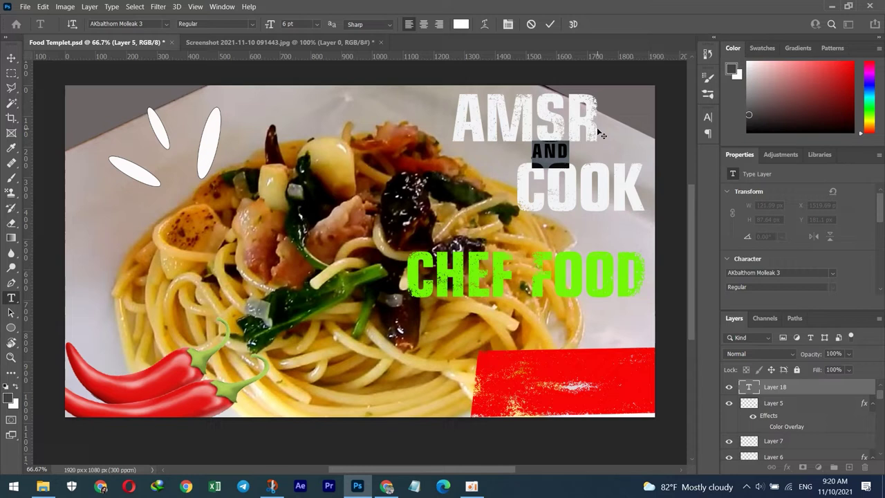
left_click(11, 58)
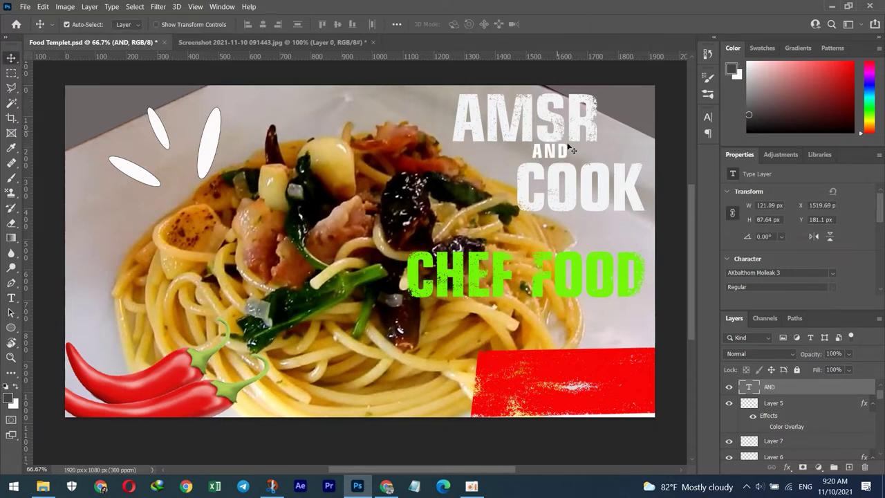
Step: Set Layer 5's Color Overlay to the chili red #e21715 for AMSR and COOK
left_click(579, 176)
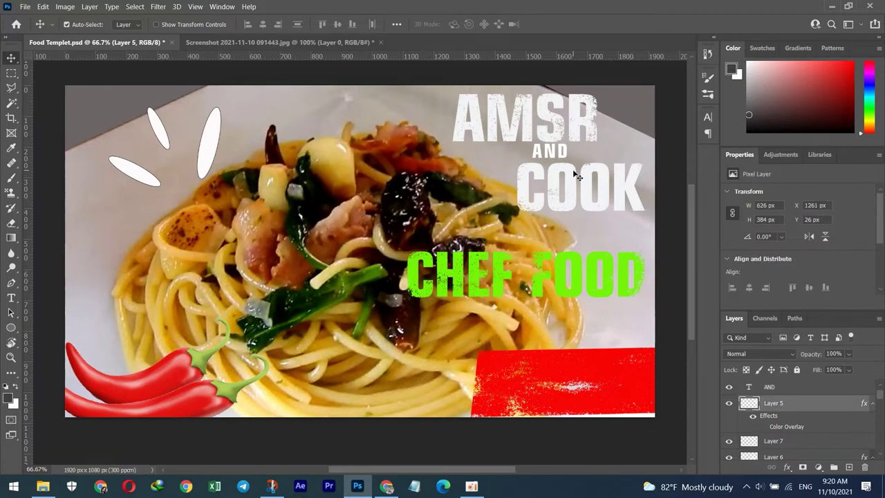
left_click(764, 427)
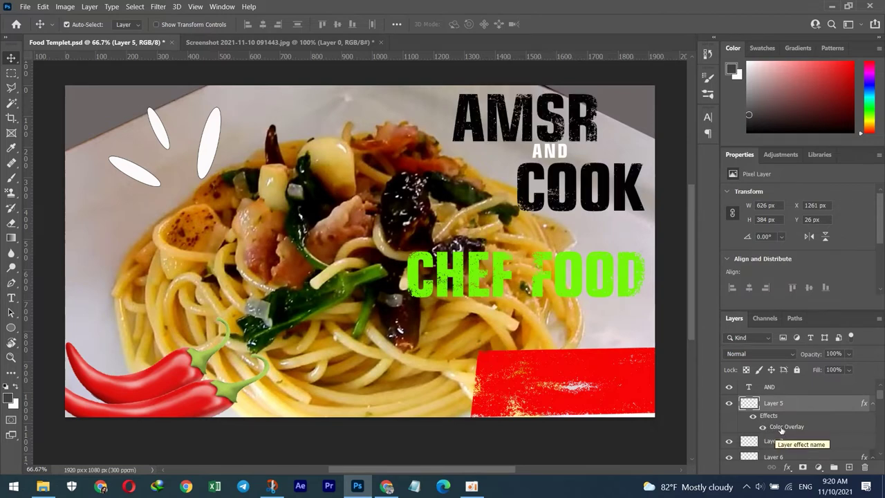
double_click(771, 428)
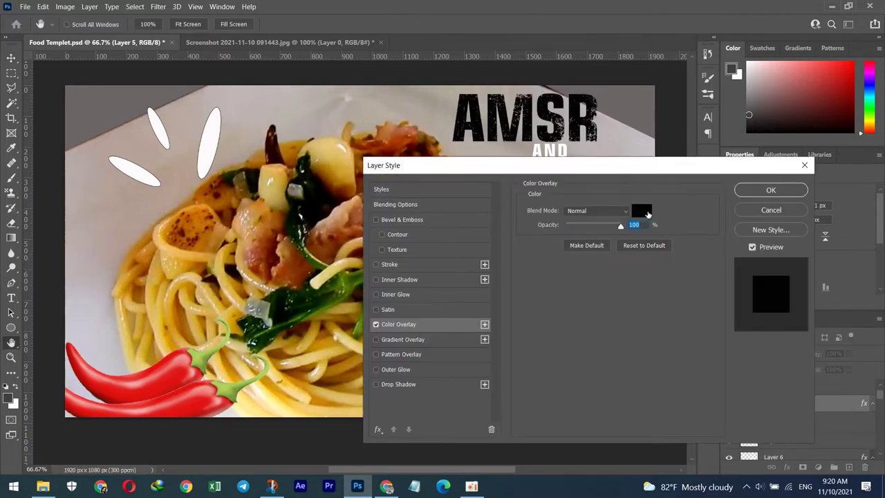
left_click(641, 211)
left_click(178, 372)
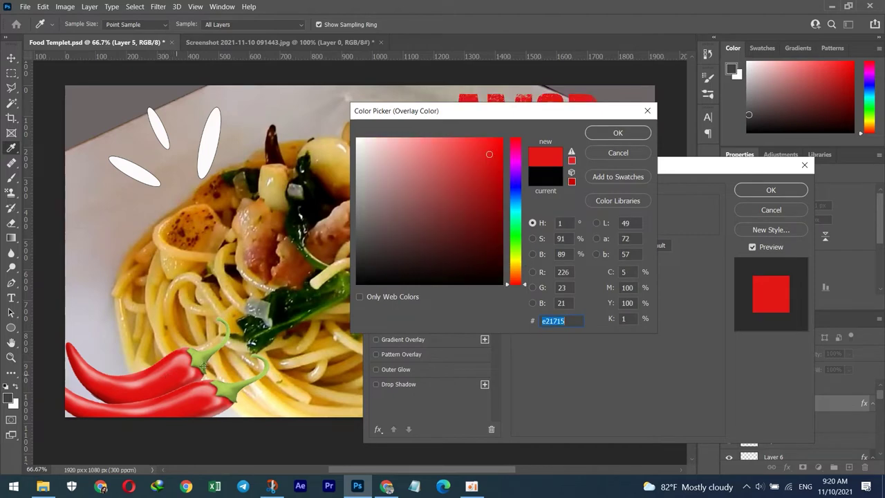
left_click(603, 137)
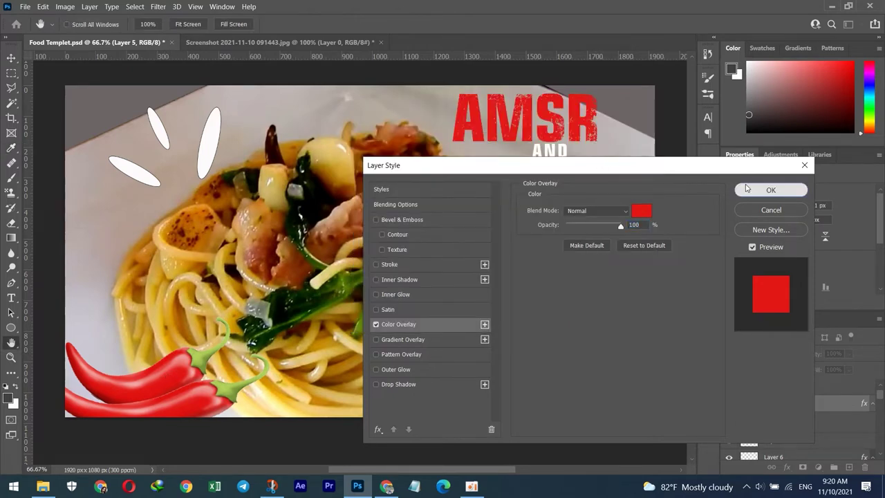
left_click(769, 190)
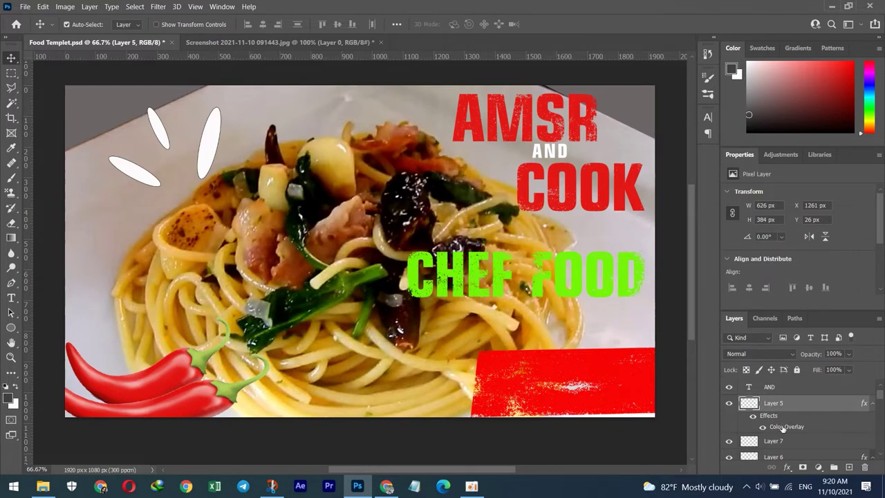
Step: Reopen the Color Overlay settings to check the red and close them unchanged
double_click(782, 428)
left_click(639, 211)
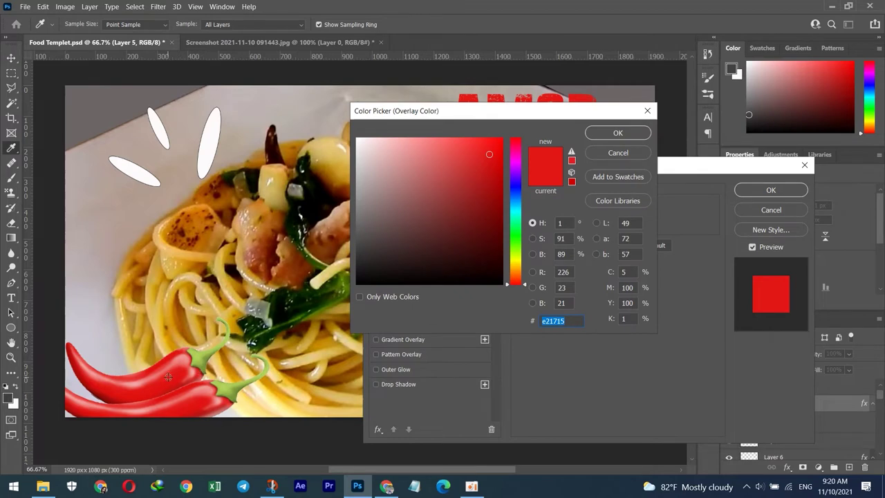
left_click(596, 151)
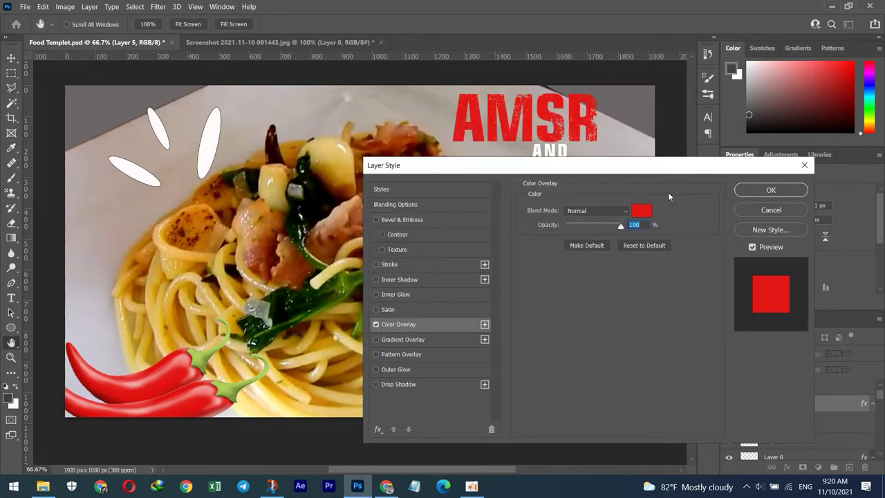
left_click(752, 207)
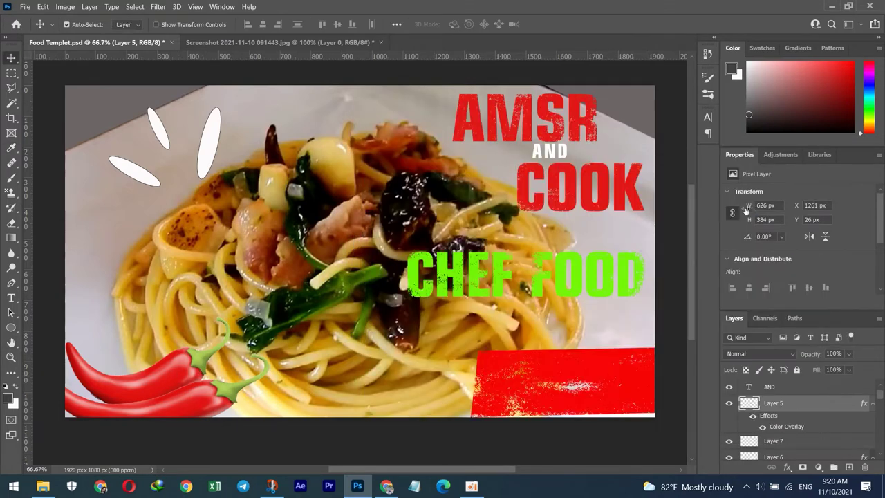
left_click(565, 266)
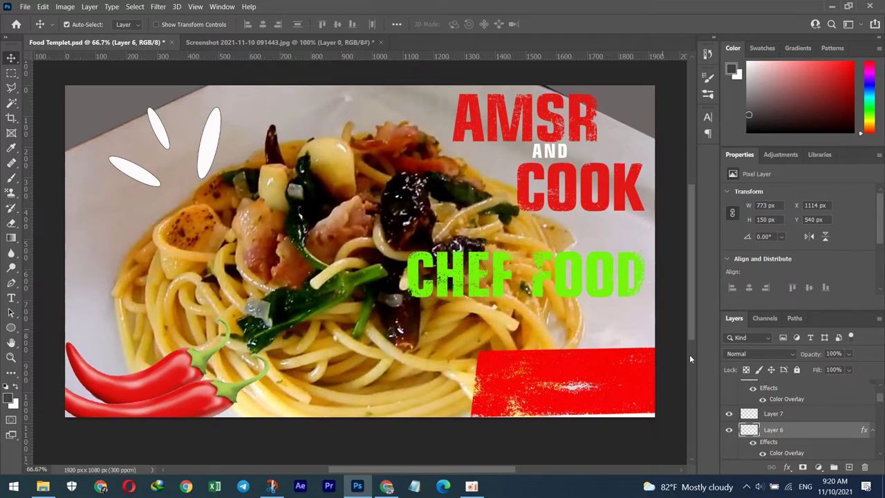
left_click(729, 430)
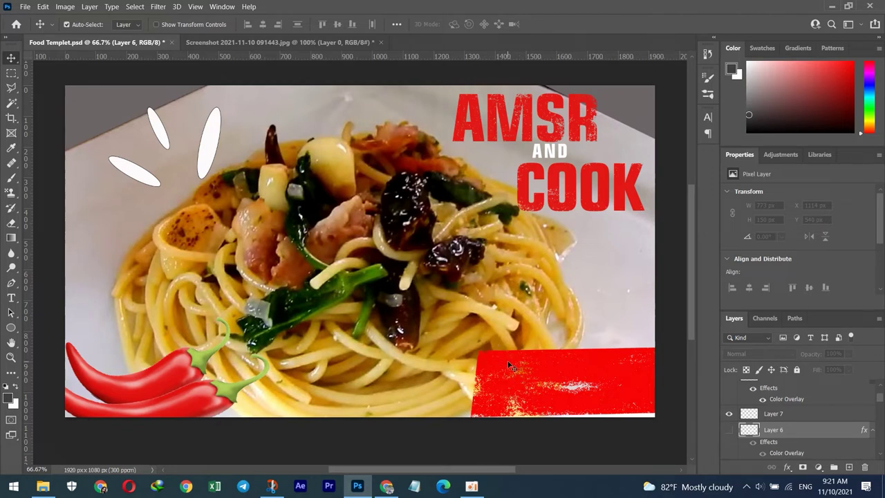
left_click(552, 374)
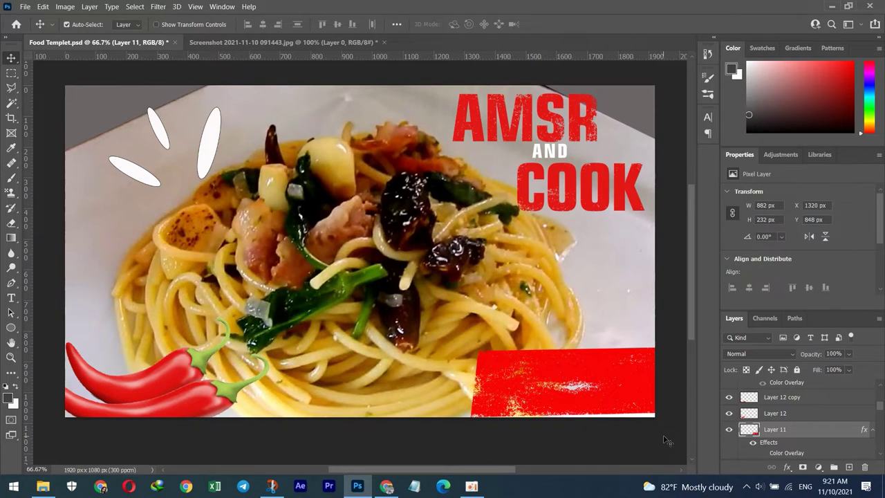
left_click(142, 410)
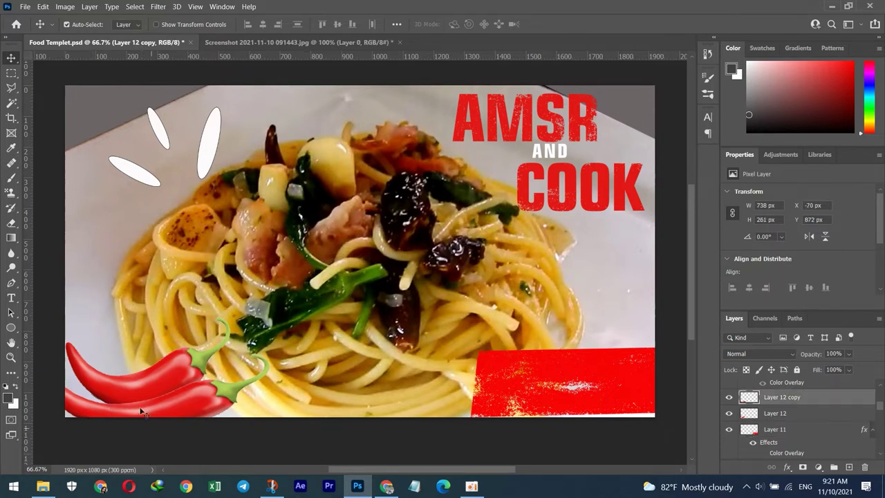
left_click(11, 298)
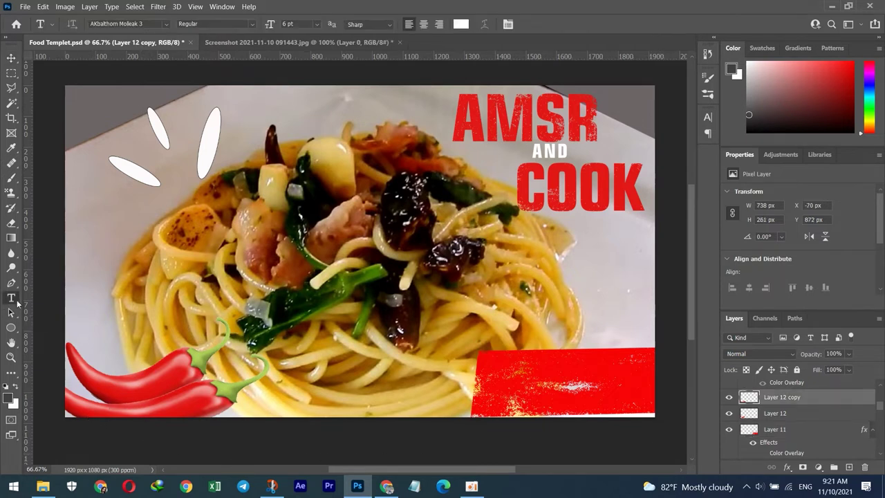
Step: Type the white SPICY BACON PASTA text on the red bar
left_click(495, 394)
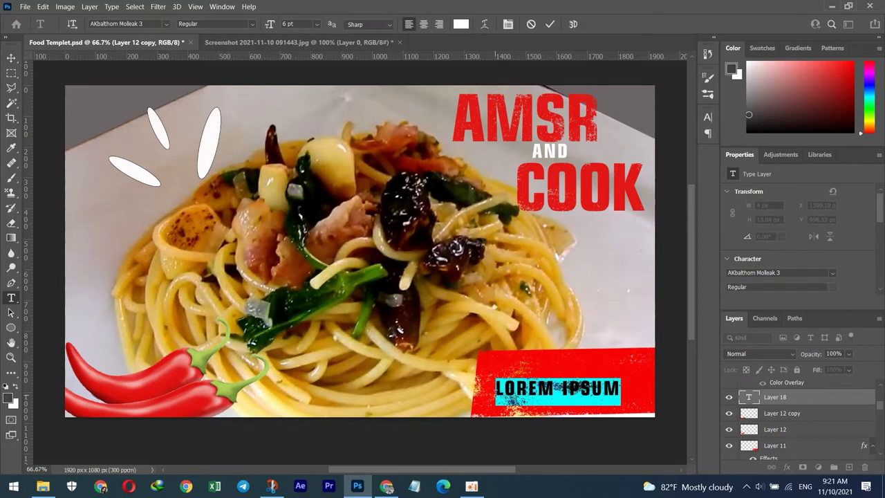
type("S")
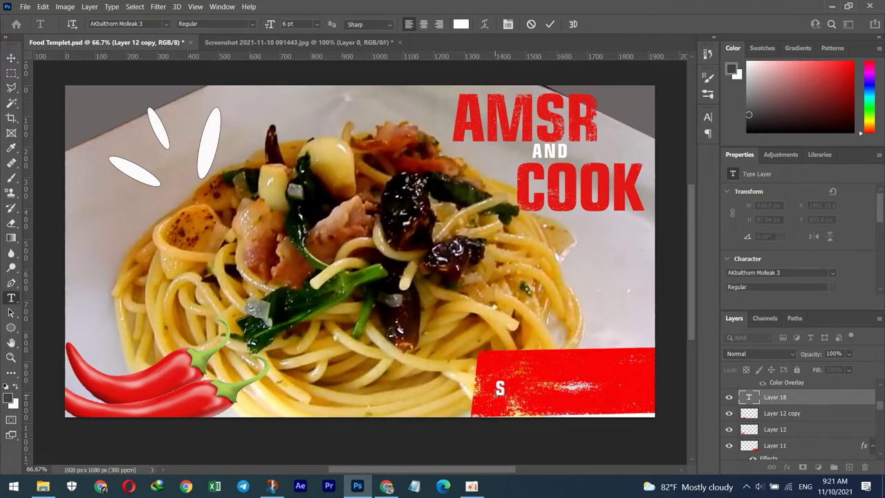
type("C")
key("BackSpace")
type("PICY")
type(" BACON")
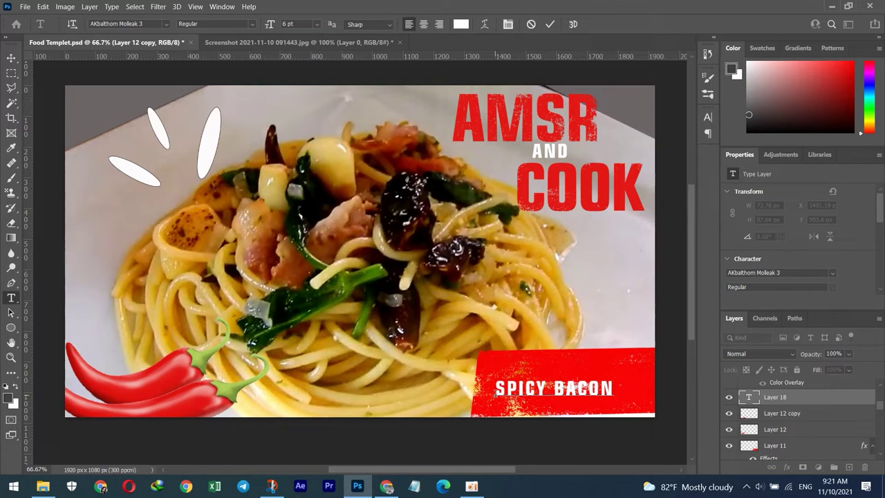
type(" PAS")
type("T")
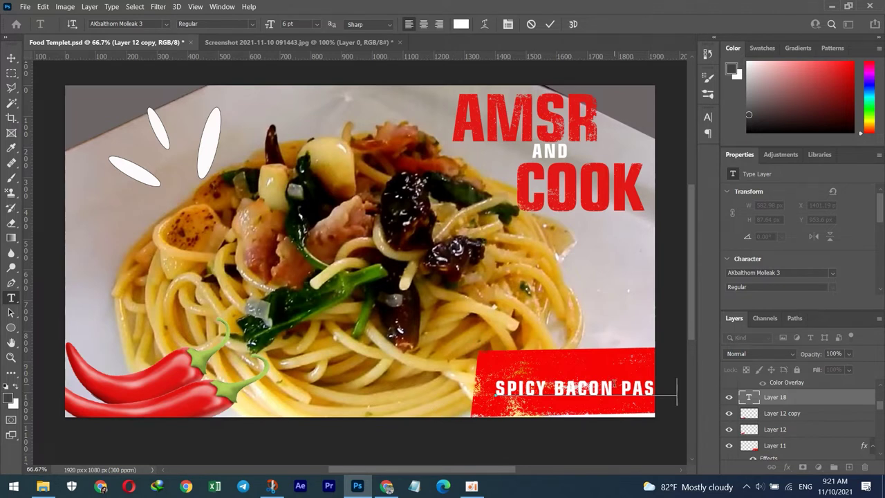
Step: Remove the overflow after BACON and move PASTA onto its own second line
left_click(614, 385)
key("Delete")
key("Delete")
key("Delete")
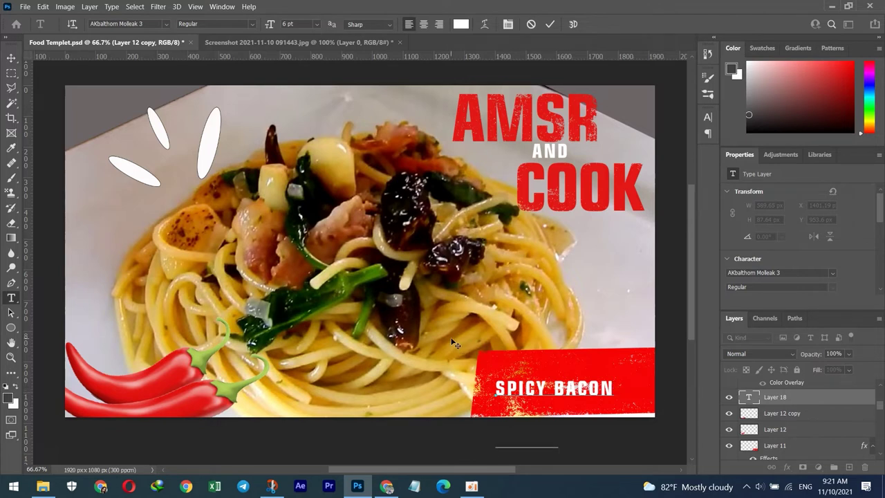
key("Return")
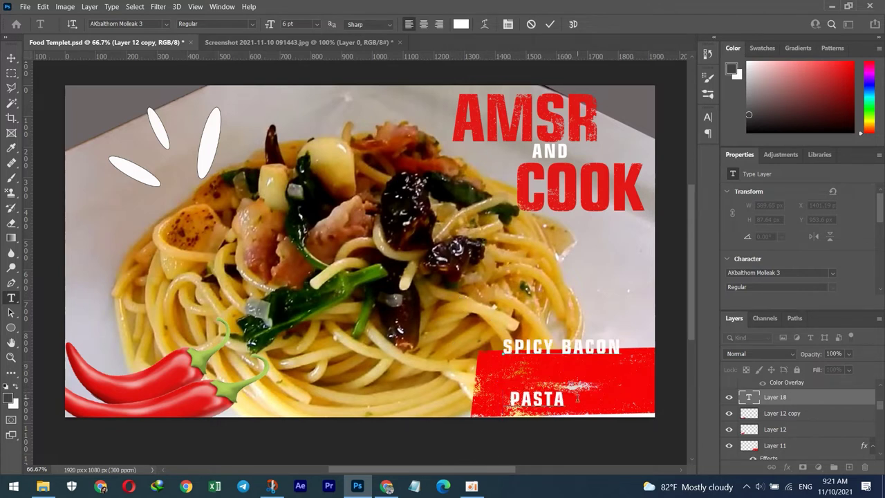
left_click_drag(571, 401, 500, 401)
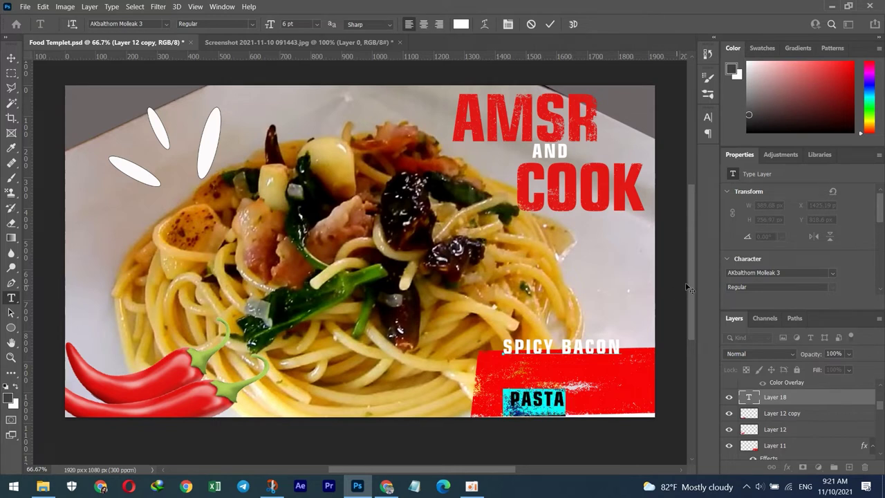
left_click(709, 116)
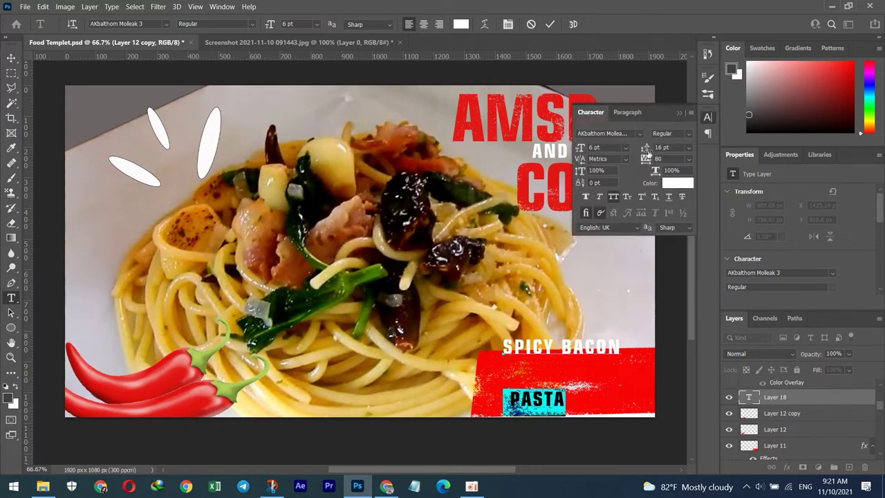
Step: Tighten the line spacing, rename the layer Spicy bacon Pasta, and try 17 pt text
left_click_drag(650, 154, 643, 152)
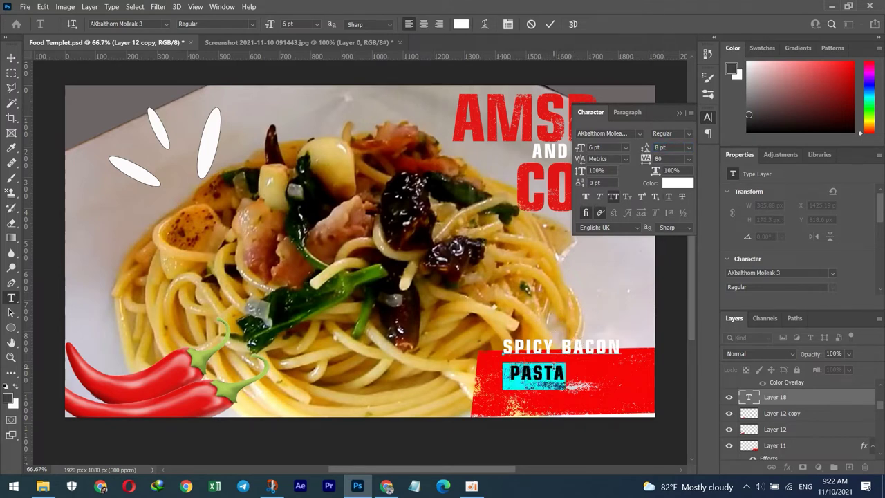
left_click(556, 374)
double_click(749, 399)
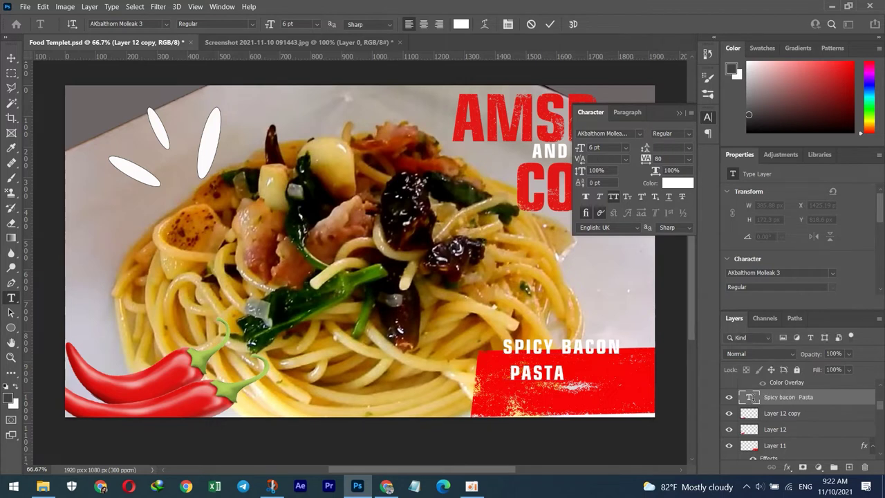
left_click_drag(579, 149, 584, 150)
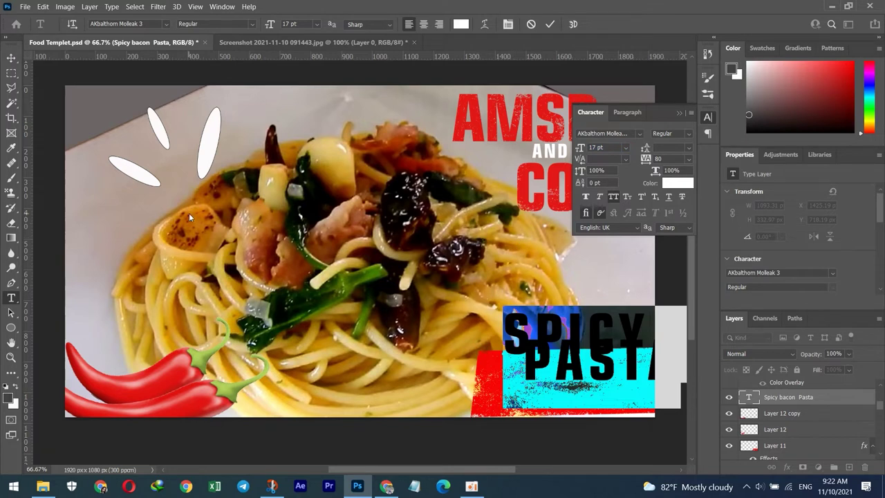
left_click(11, 58)
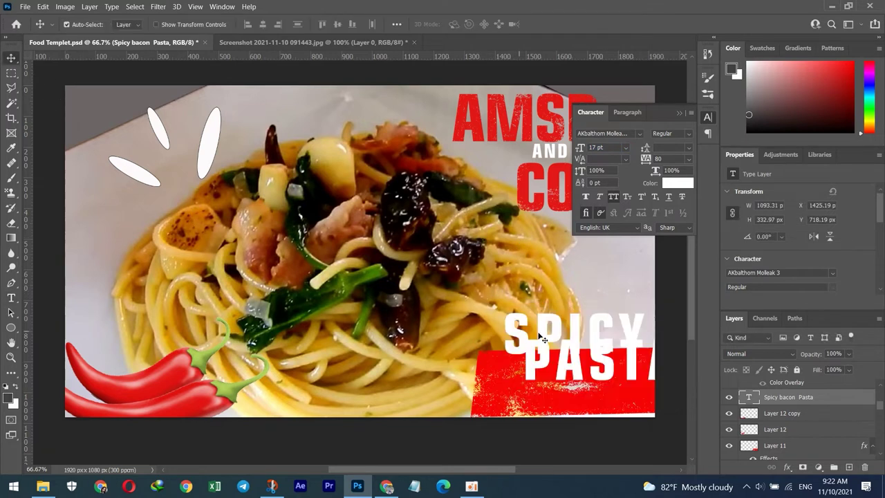
mouse_move(556, 322)
left_mouse_down()
mouse_move(526, 345)
mouse_move(373, 354)
left_mouse_up()
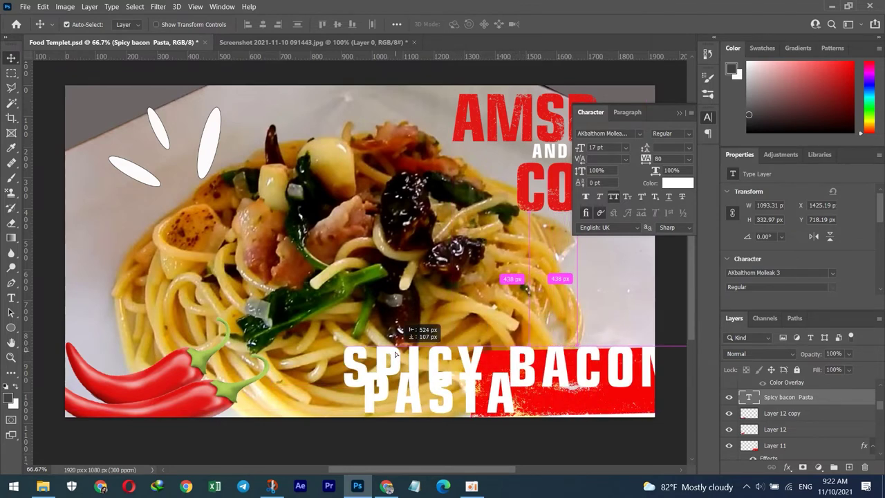
left_click_drag(374, 354, 373, 354)
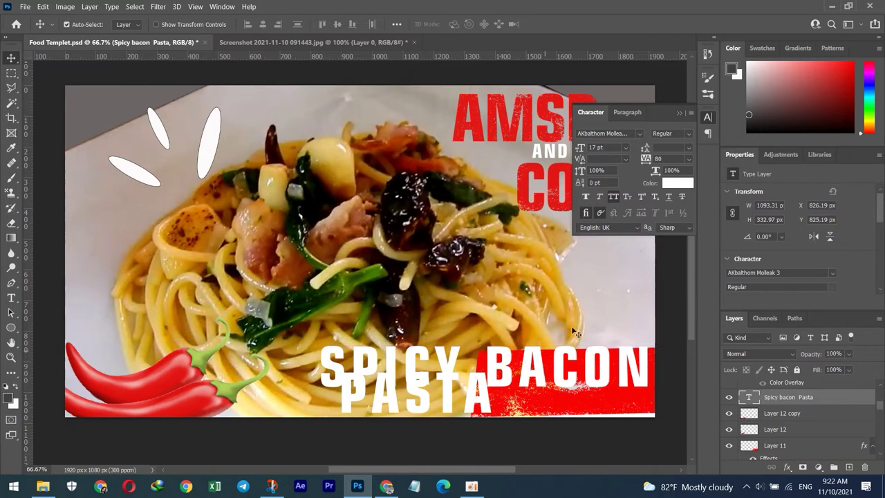
Step: Resize the text to 13 pt and position it over the red bar
double_click(749, 398)
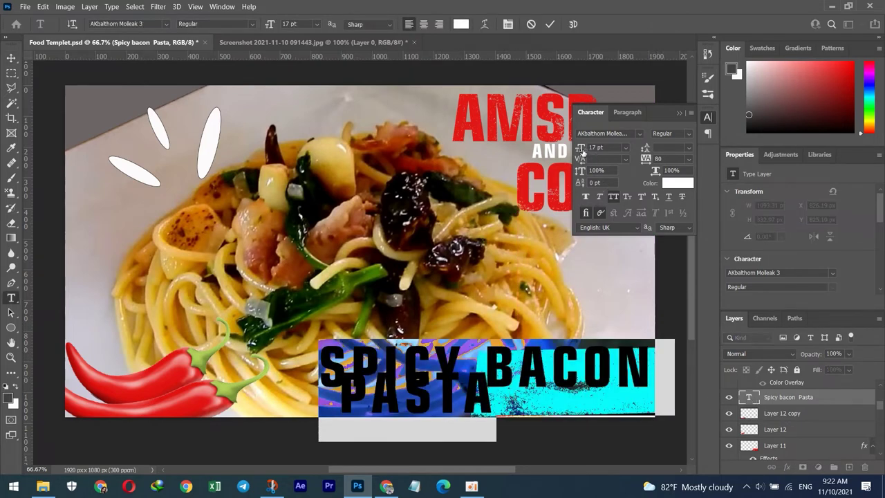
left_click_drag(581, 150, 579, 151)
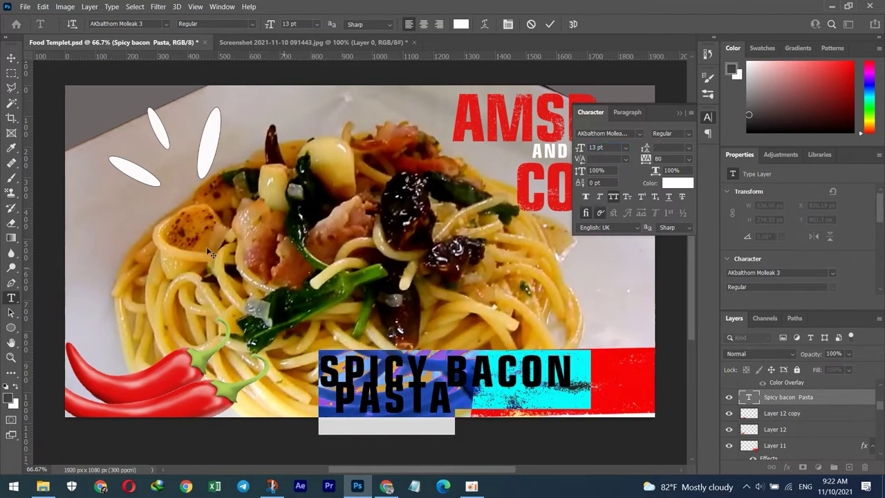
left_click(11, 58)
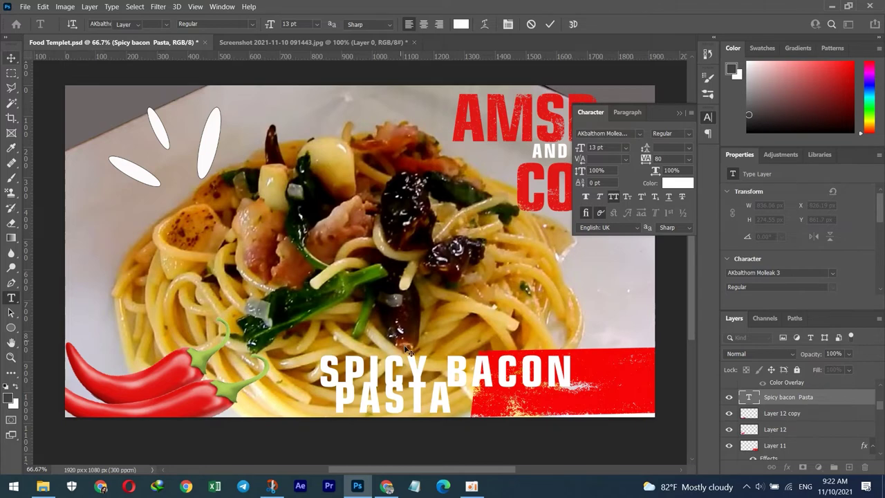
left_click_drag(417, 369, 495, 362)
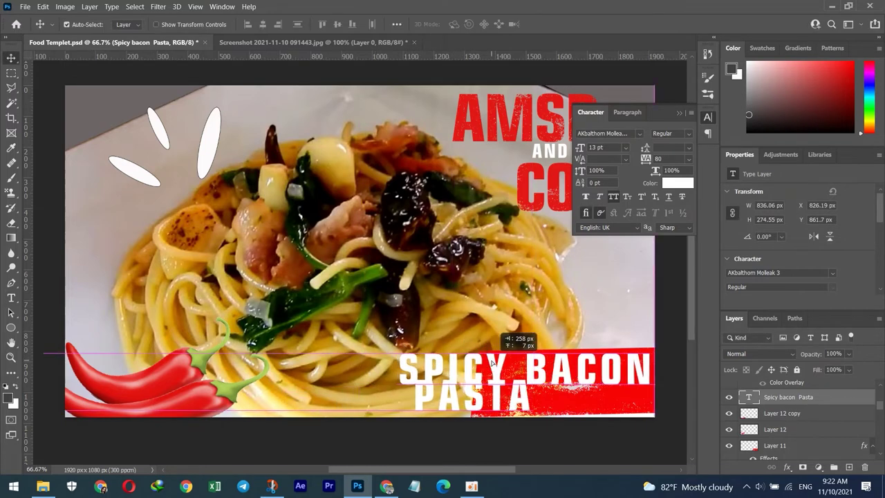
left_click_drag(495, 363, 489, 361)
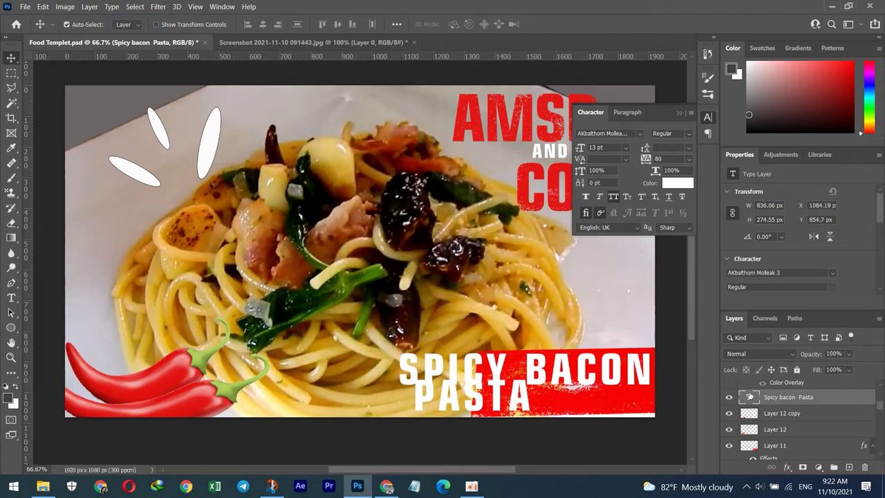
double_click(749, 397)
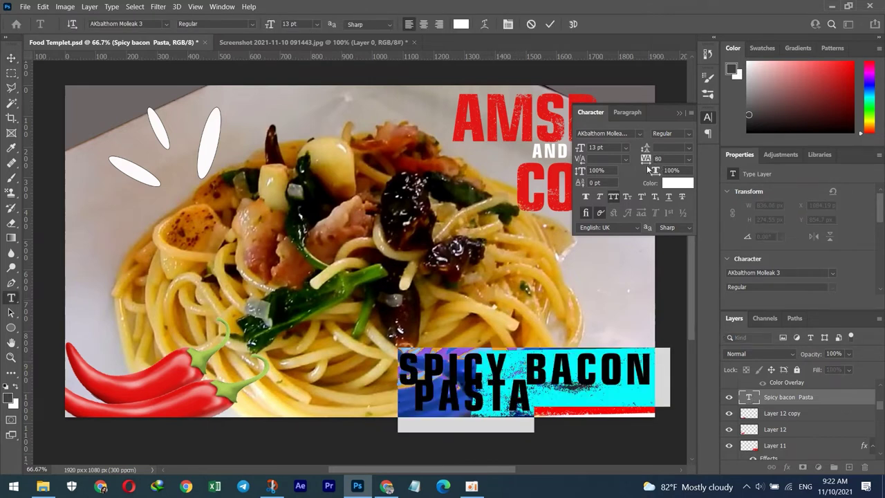
Step: Set SPICY BACON PASTA's tracking to 0 and PASTA's leading to 12 pt
left_click_drag(646, 160, 644, 161)
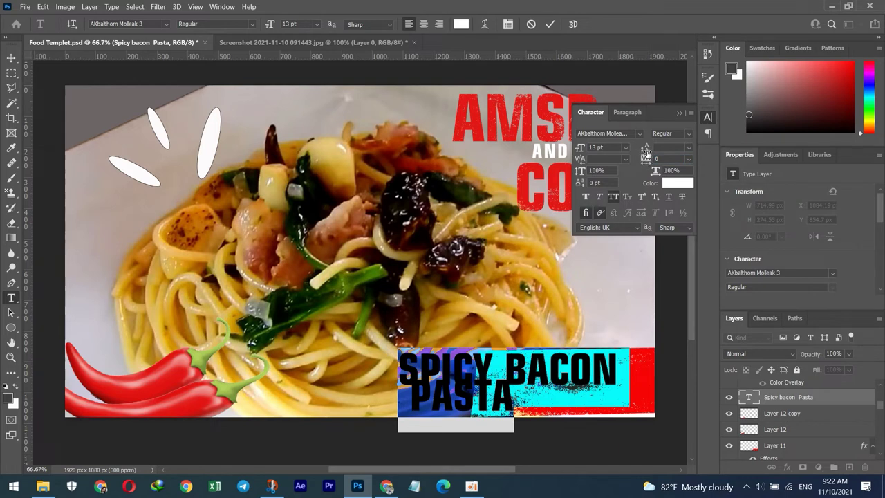
left_click(510, 391)
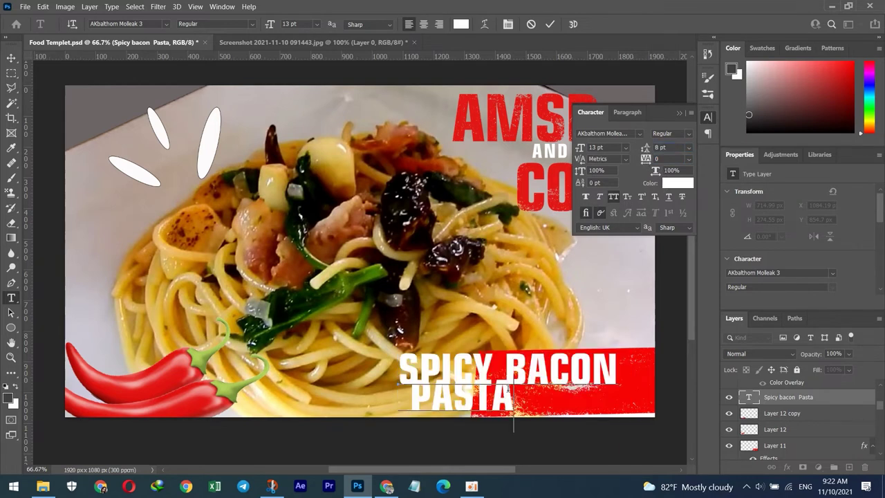
left_click_drag(514, 421, 408, 401)
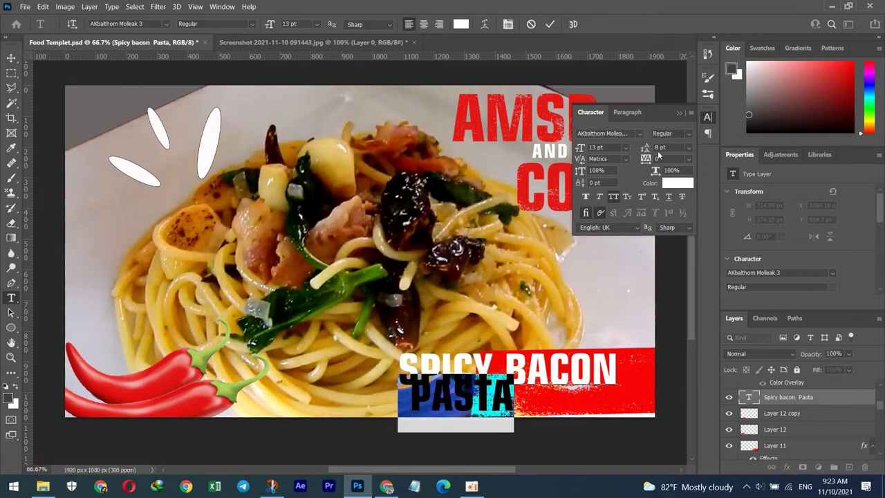
left_click_drag(648, 152, 651, 153)
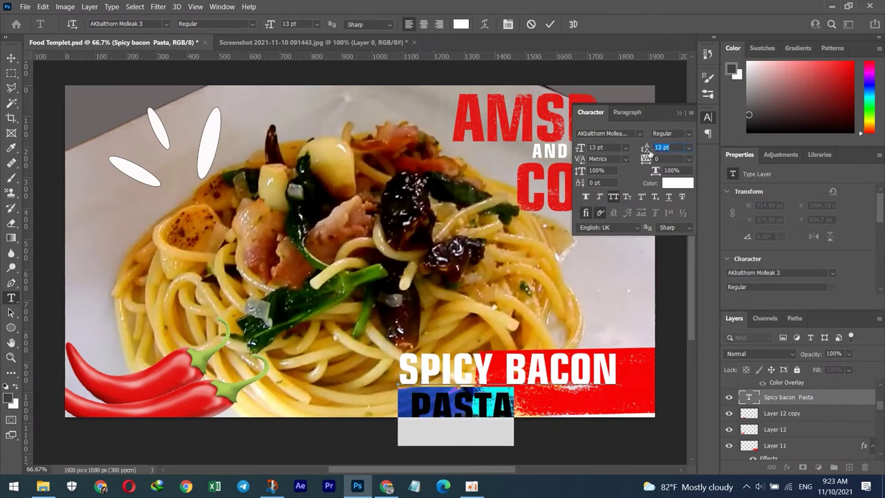
Step: Move the text flush into the bottom-right corner and close the Character panel
left_click(10, 59)
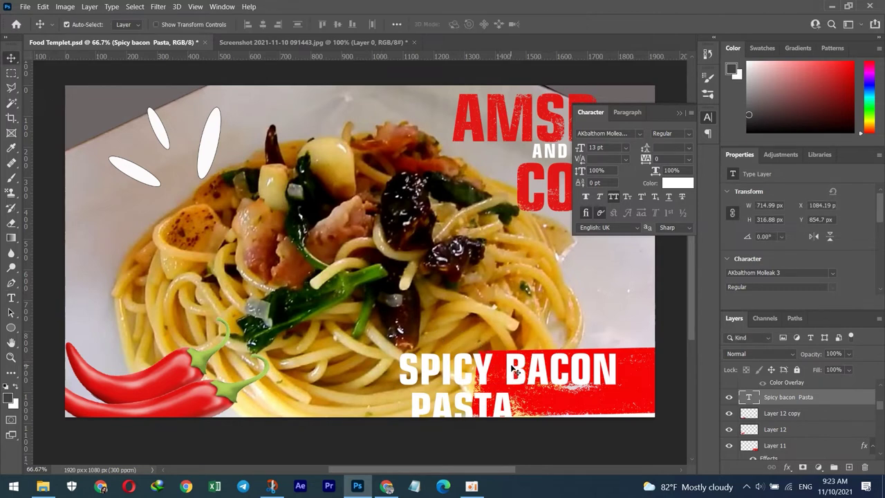
mouse_move(515, 371)
left_mouse_down()
mouse_move(548, 367)
mouse_move(547, 355)
left_mouse_up()
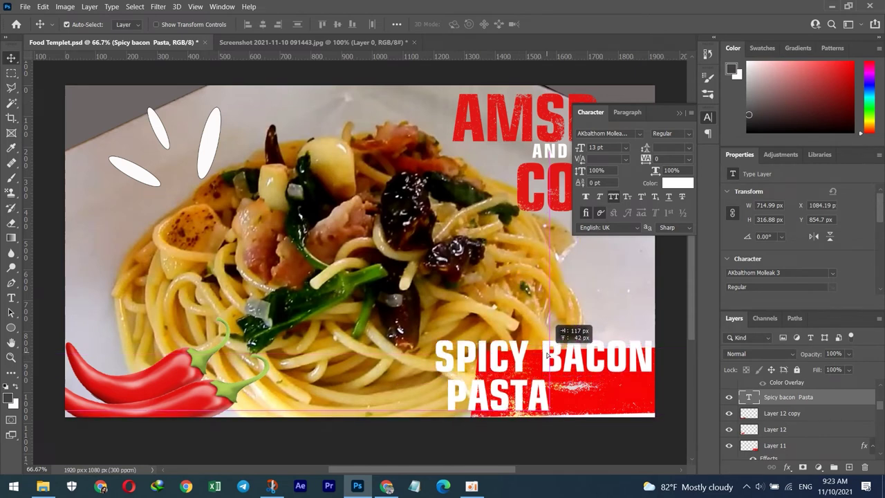
left_click_drag(547, 354, 547, 355)
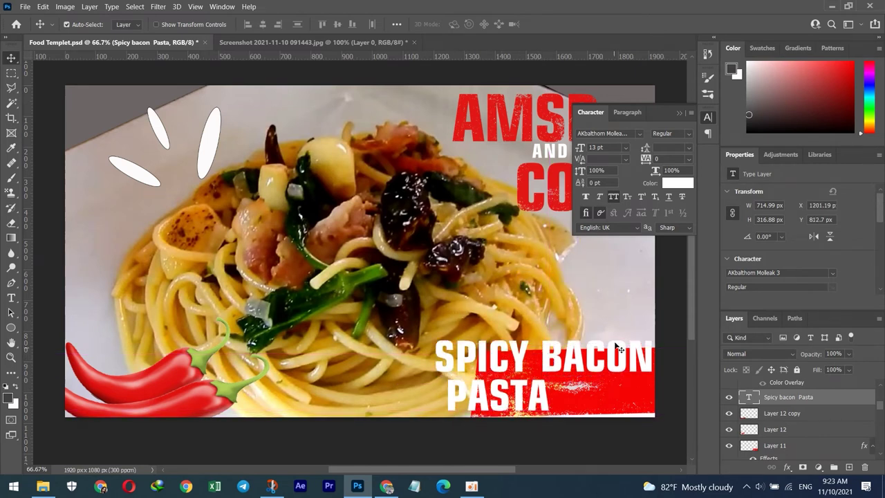
left_click(680, 112)
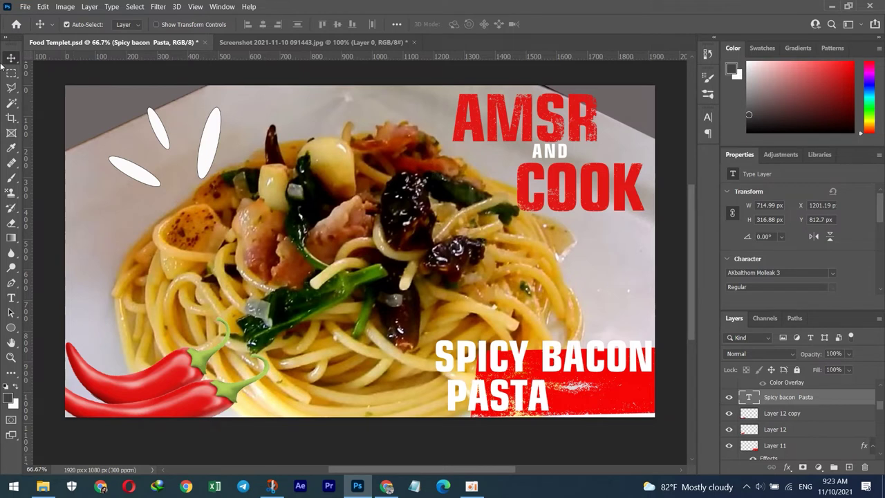
Step: Scale the red banner layer about 140% toward the upper left, to 1240 × 326 px
left_click(357, 257)
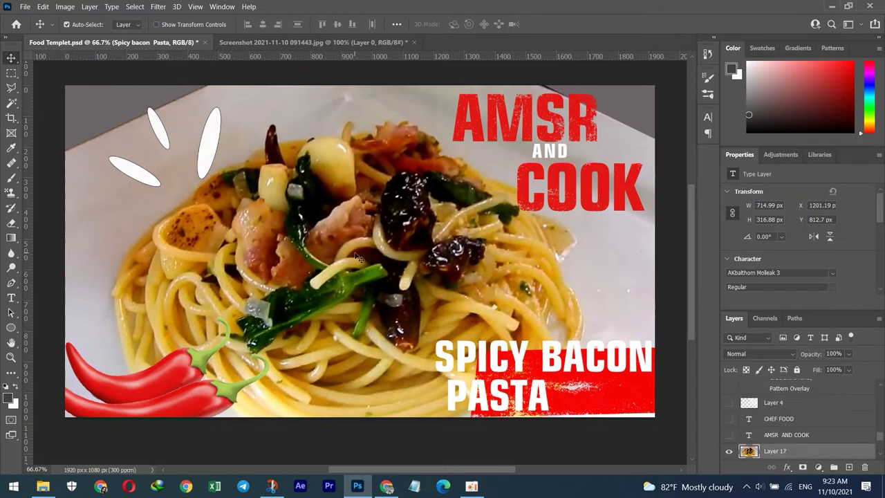
left_click(624, 401)
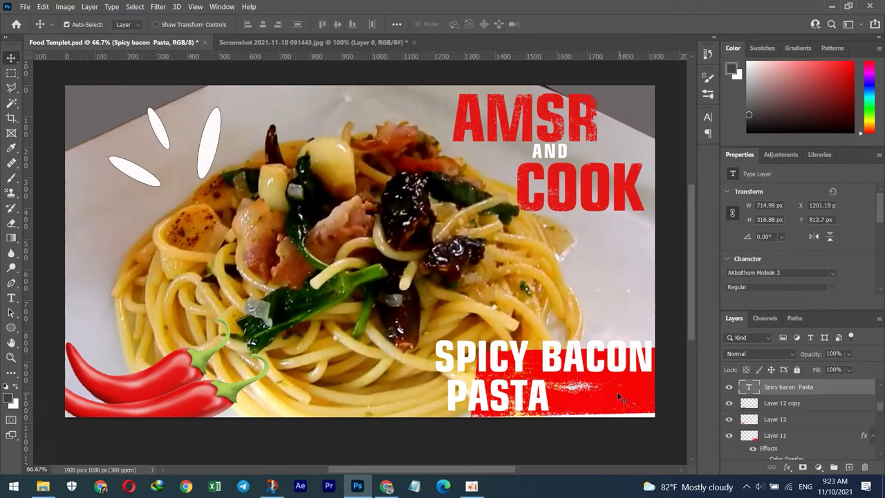
left_click(484, 418)
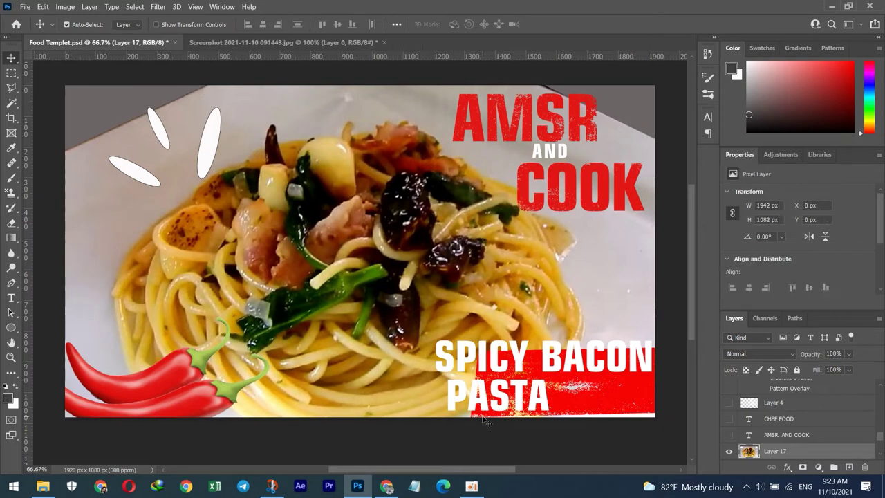
left_click(484, 417)
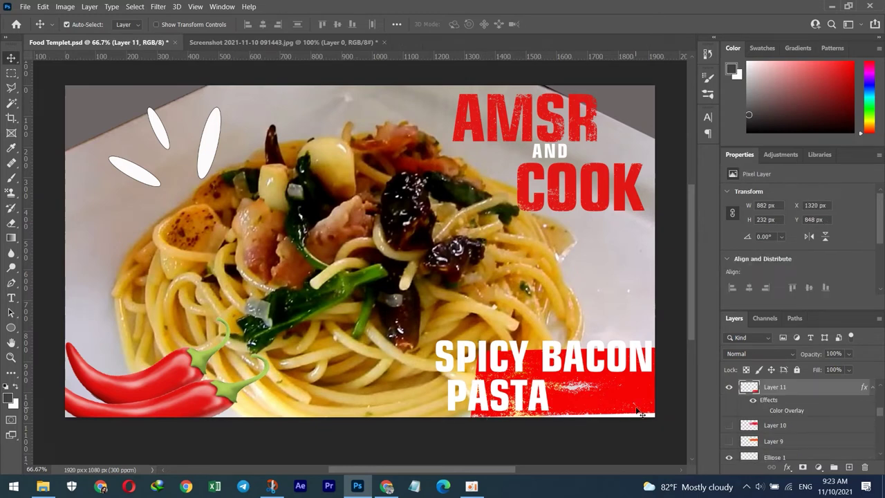
key("ctrl+t")
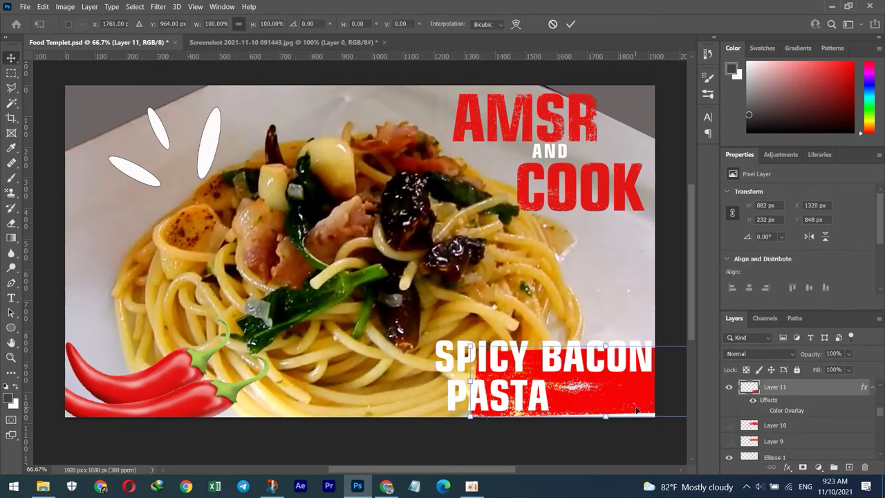
left_click_drag(469, 345, 421, 337)
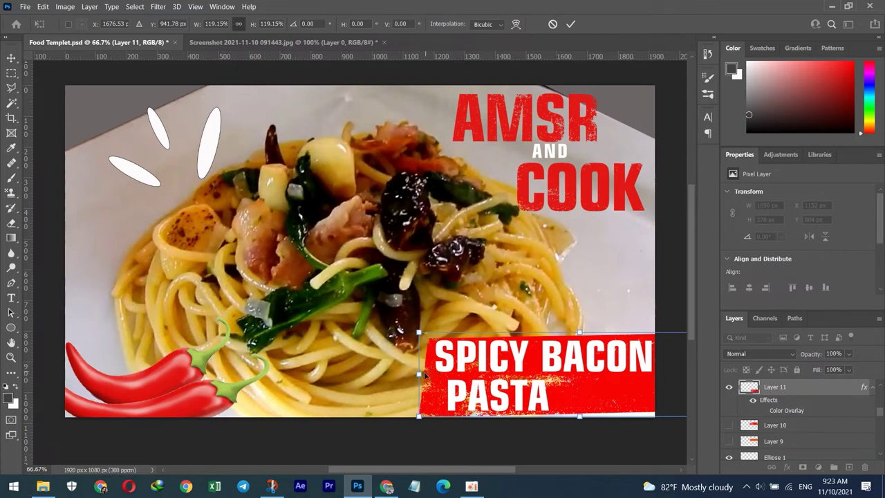
left_click_drag(413, 346, 368, 289)
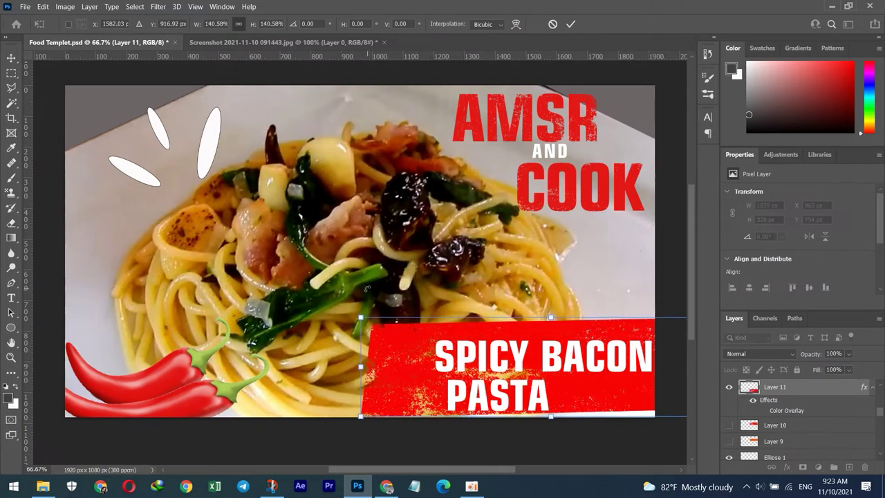
key("Return")
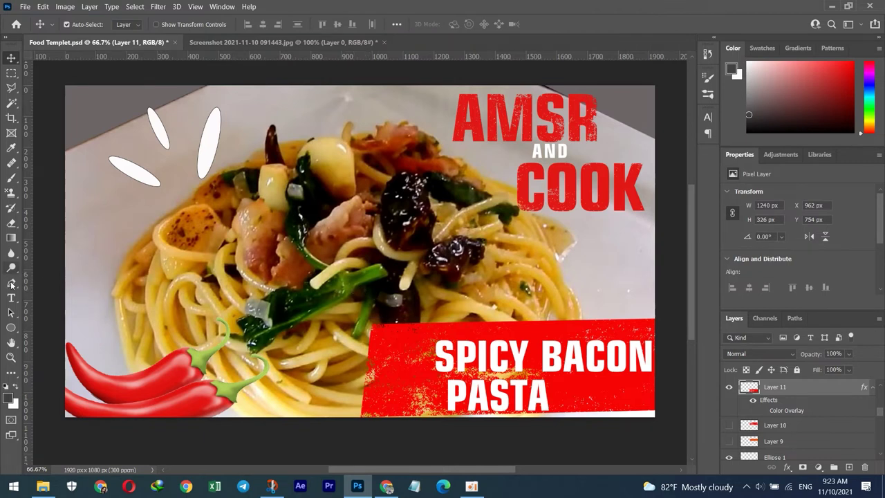
left_click(14, 284)
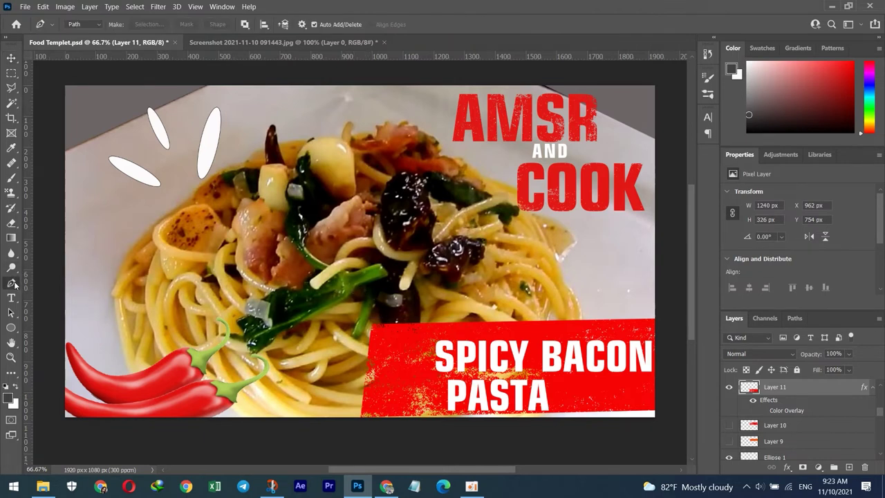
Step: Cut the banner's left side along a curved closed Pen path, then deselect
left_click(362, 417)
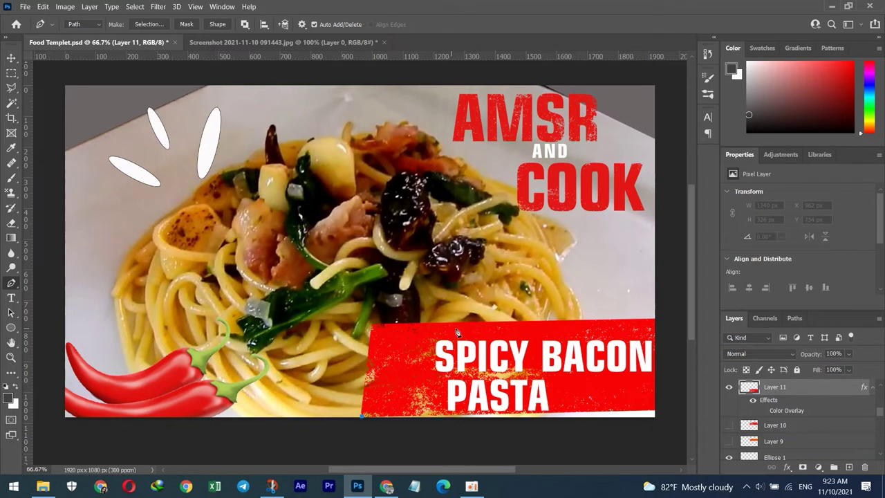
mouse_move(456, 327)
left_mouse_down()
mouse_move(518, 336)
mouse_move(528, 324)
left_mouse_up()
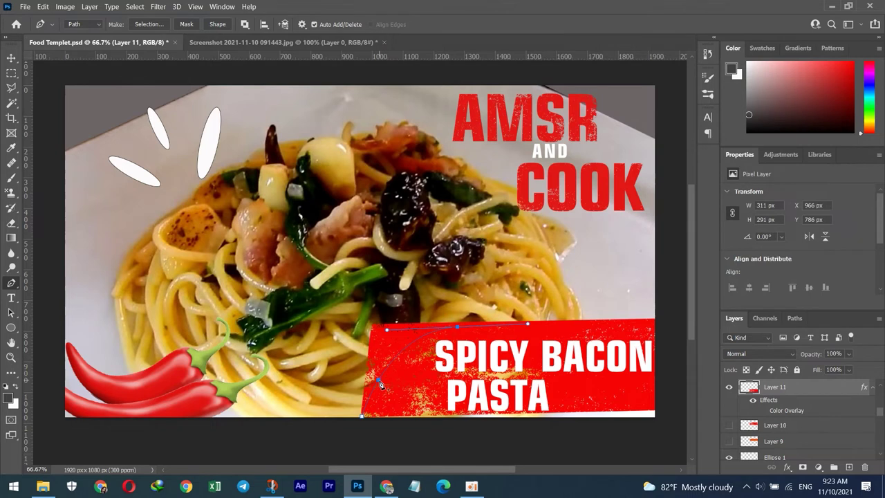
left_click(669, 328)
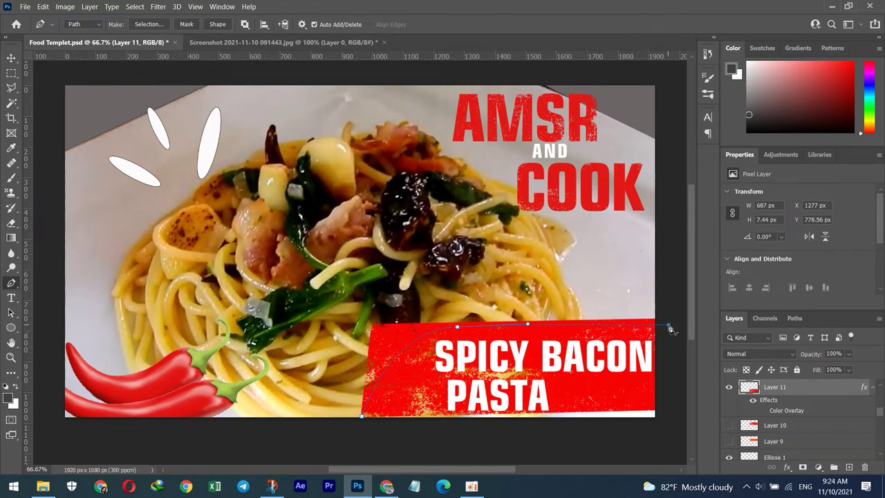
left_click_drag(669, 325, 627, 272)
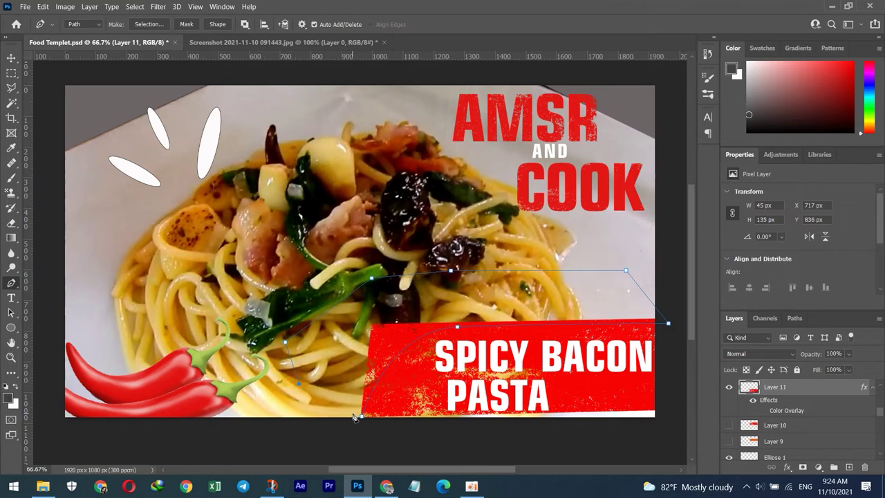
left_click(360, 416)
key("ctrl+Return")
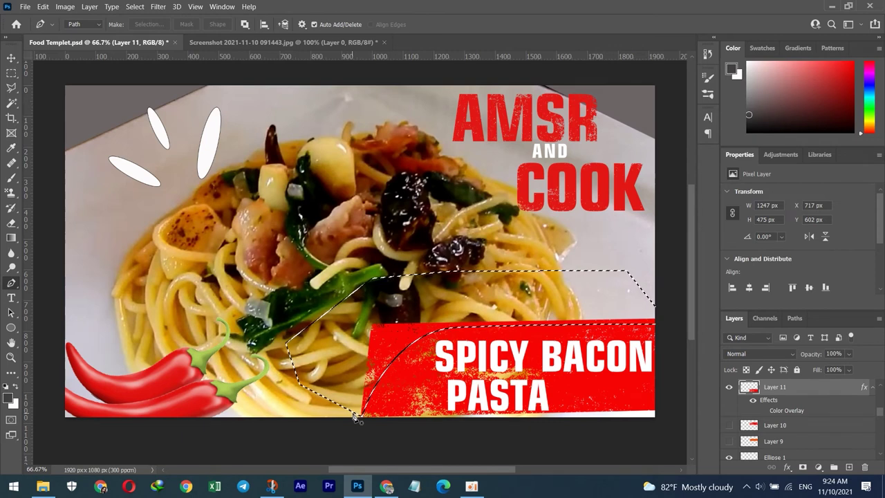
key("Delete")
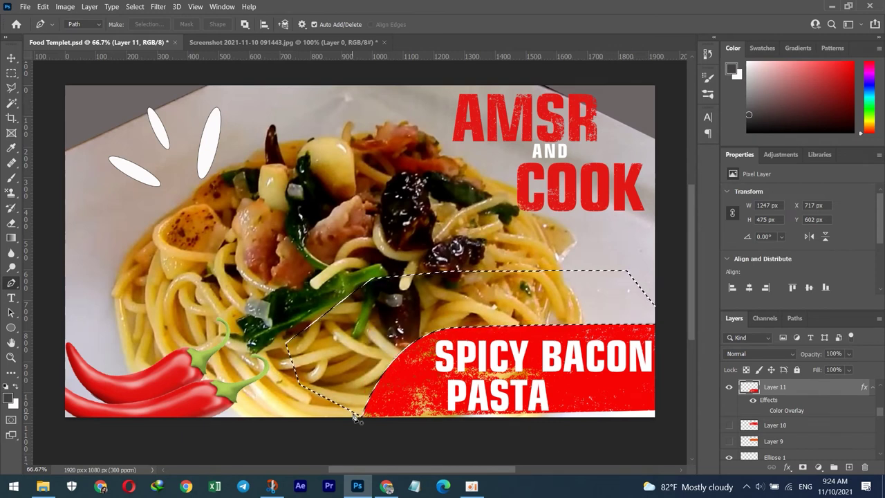
key("ctrl+d")
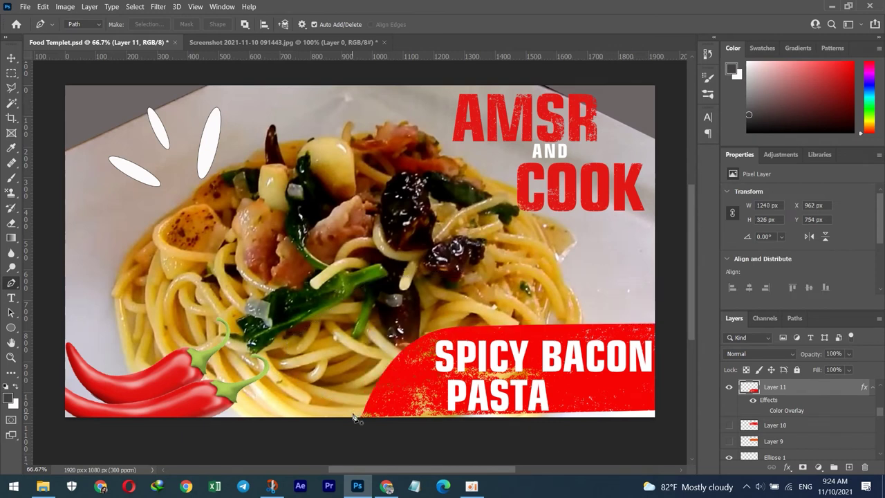
left_click(11, 58)
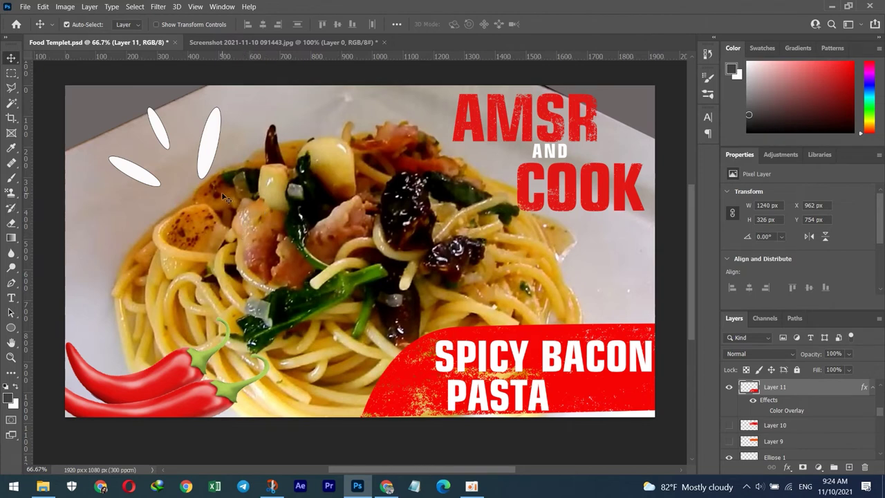
left_click(328, 219)
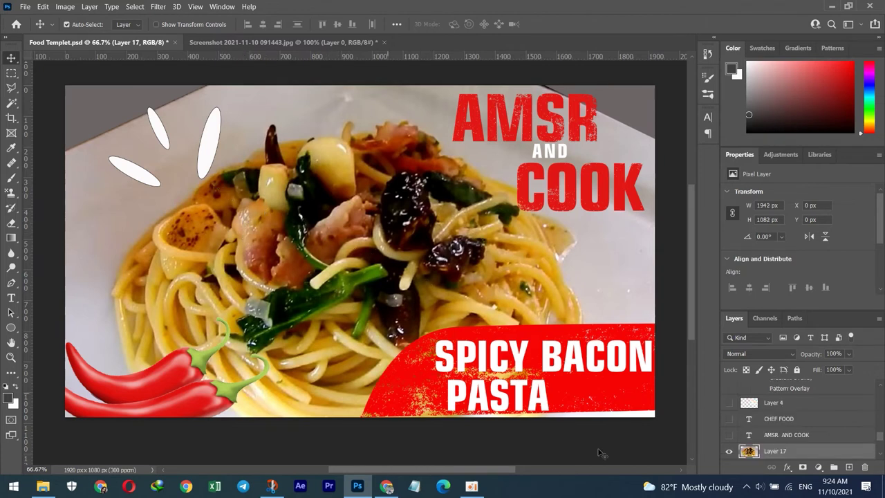
Step: Brighten the pasta photo with Levels by moving the white and midtone sliders
left_click(66, 7)
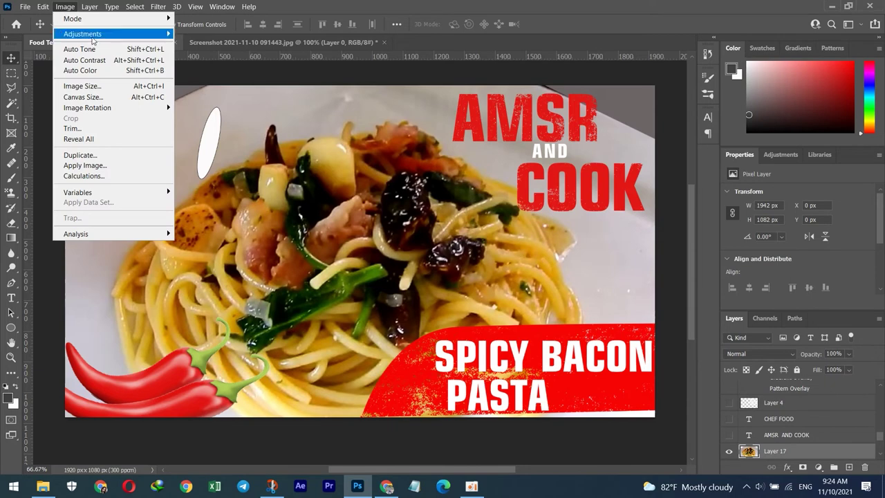
left_click(200, 43)
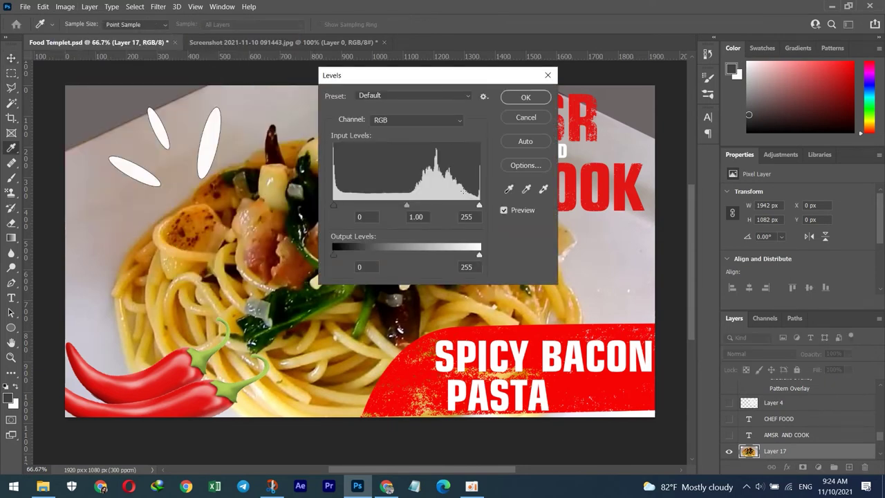
left_click_drag(479, 206, 470, 207)
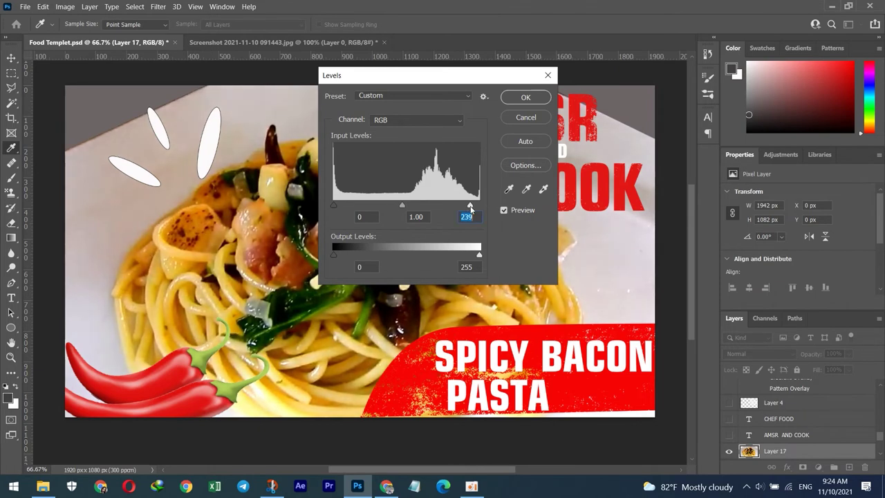
left_click_drag(403, 206, 404, 206)
left_click(399, 205)
left_click(510, 99)
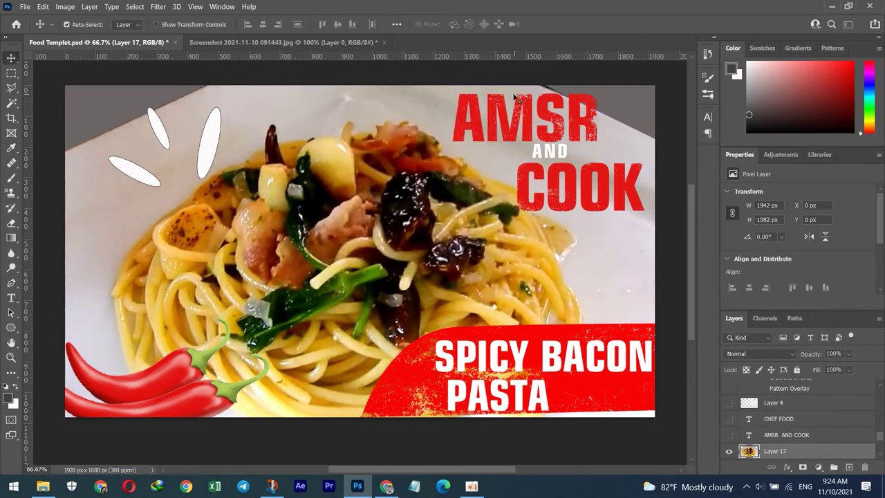
Step: Boost the pasta photo's saturation to +31 with Hue/Saturation
left_click(64, 6)
mouse_move(82, 34)
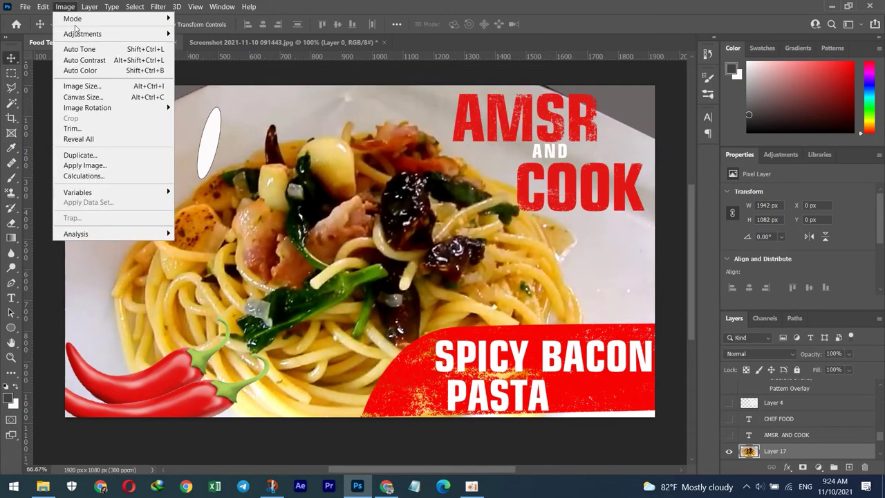
left_click(212, 93)
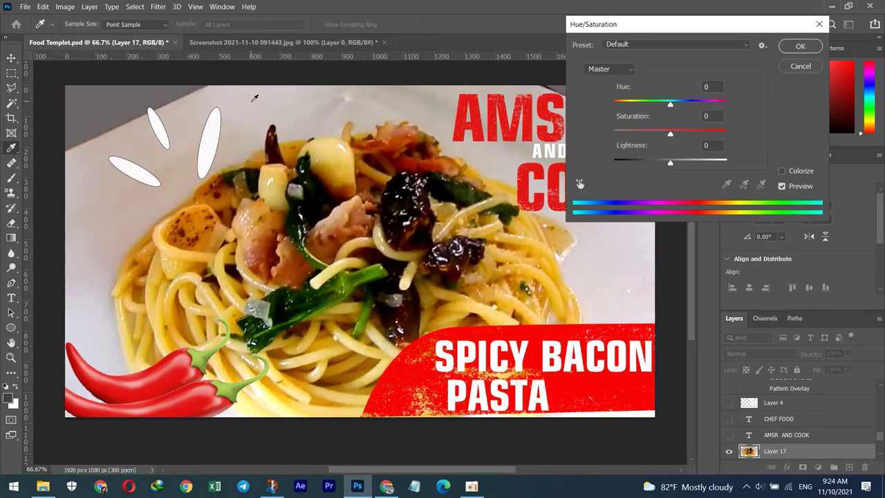
left_click_drag(670, 134, 688, 134)
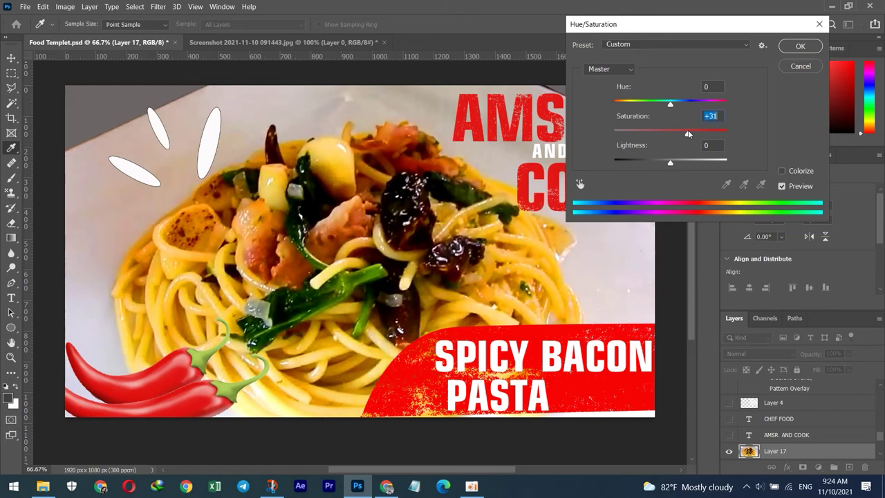
left_click(786, 50)
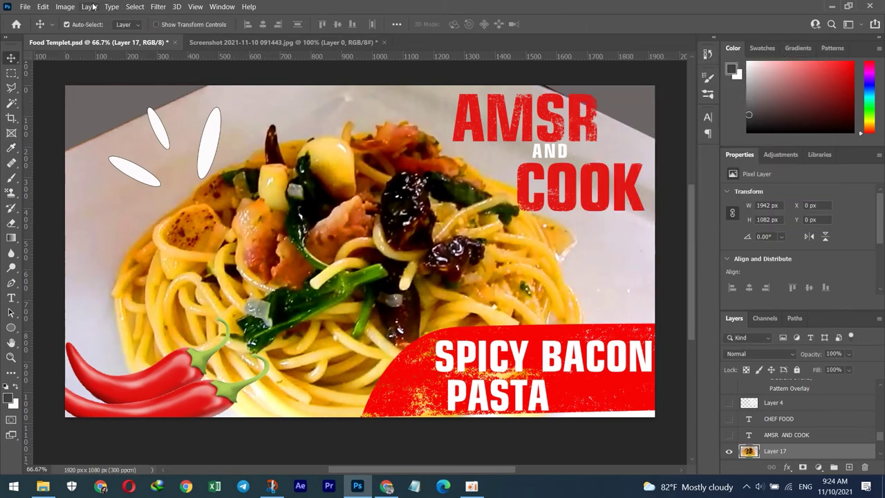
left_click(65, 7)
mouse_move(83, 34)
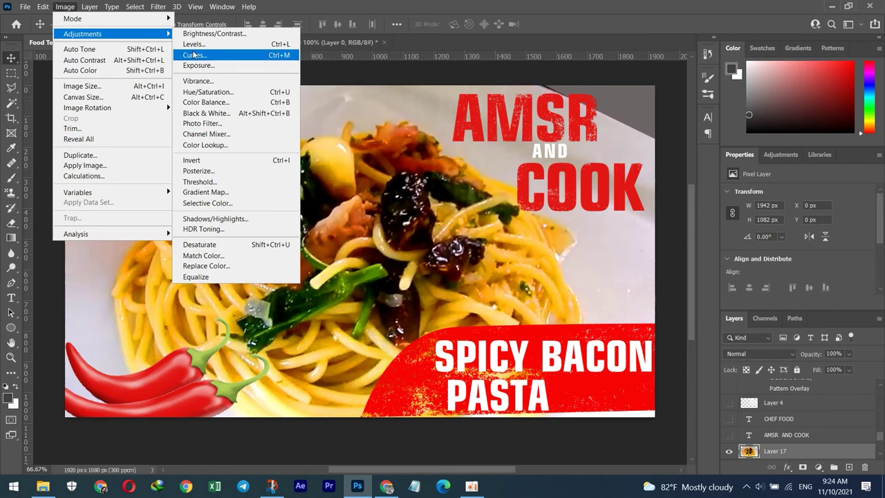
Step: Lower the pasta photo's exposure slightly with an Exposure adjustment
left_click(198, 65)
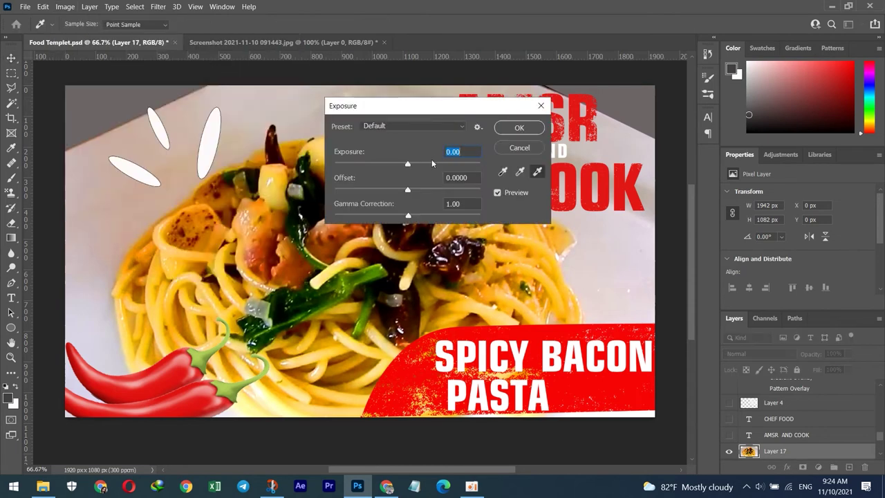
left_click_drag(407, 164, 407, 166)
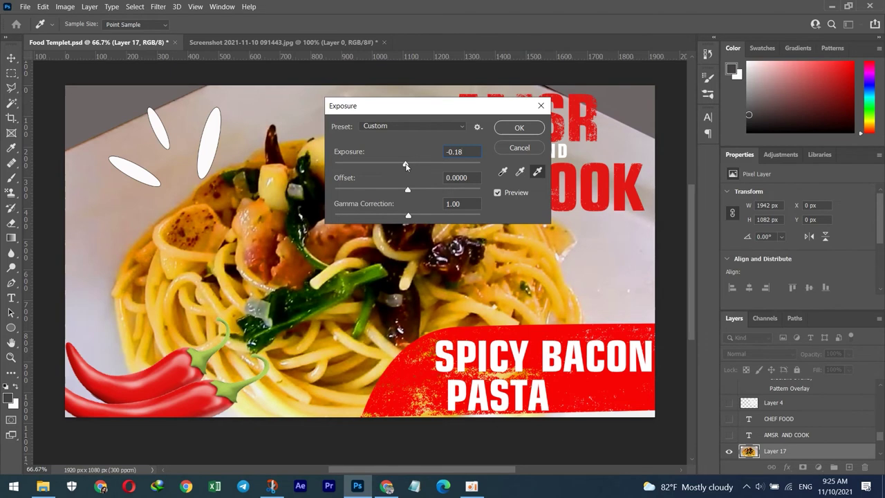
left_click(529, 128)
Step: Apply a Curves adjustment with points 69→80 and 180→188, then zoom out to 50%
left_click(65, 7)
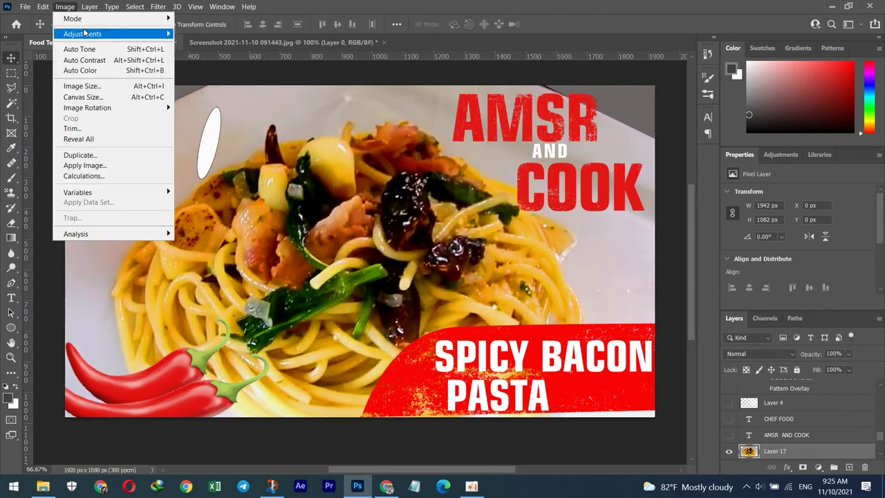
mouse_move(110, 34)
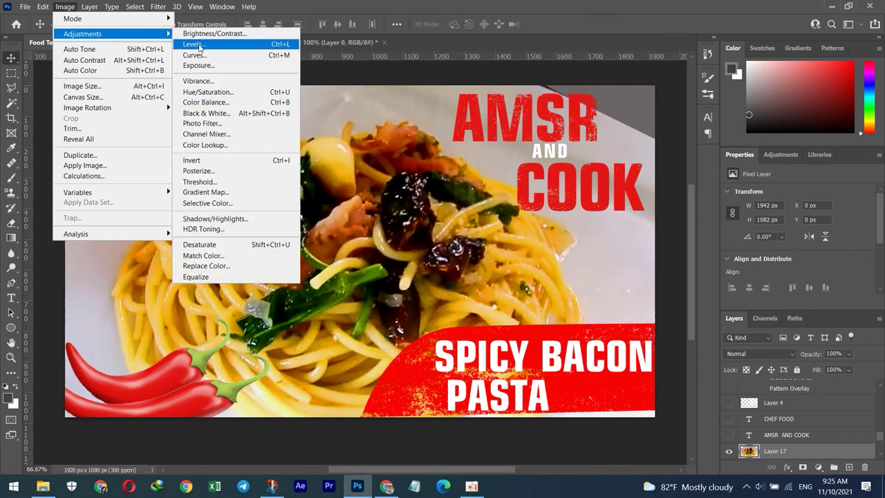
left_click(204, 56)
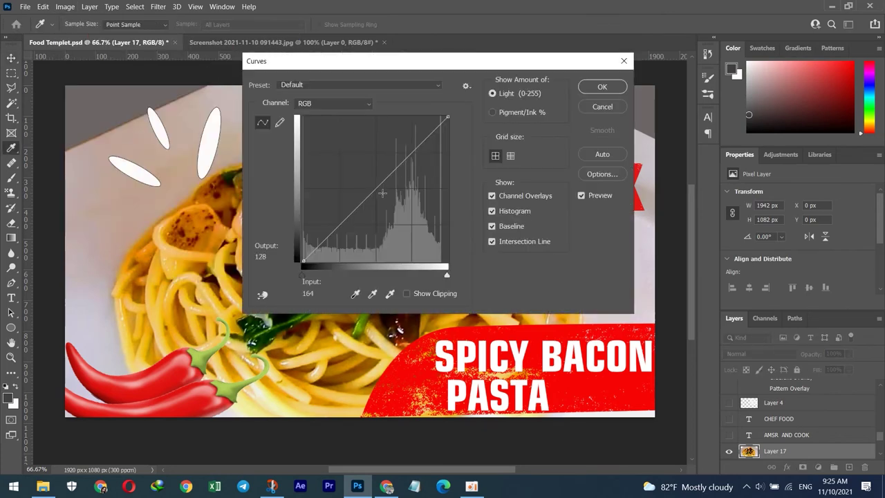
left_click_drag(379, 65, 583, 73)
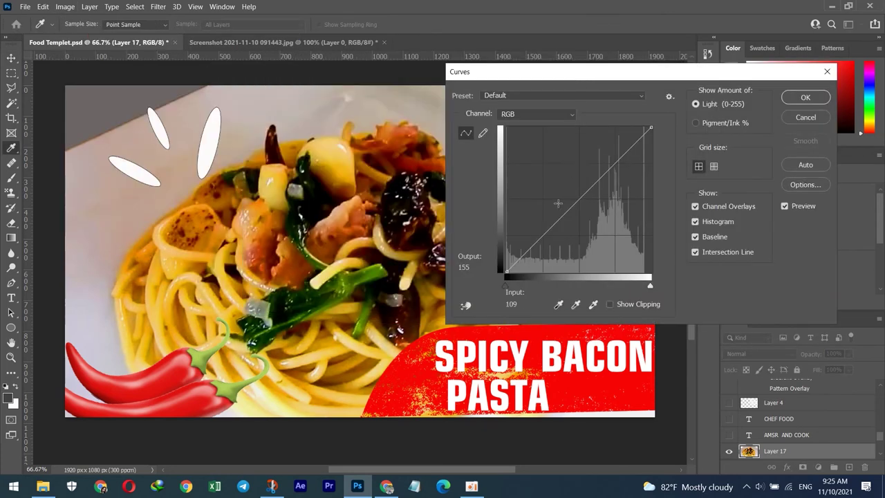
left_click_drag(548, 225, 546, 226)
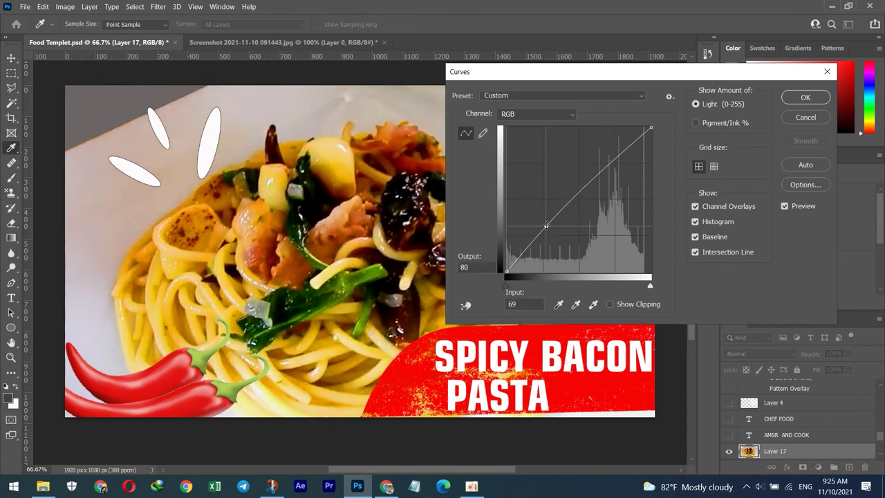
left_click_drag(606, 167, 609, 165)
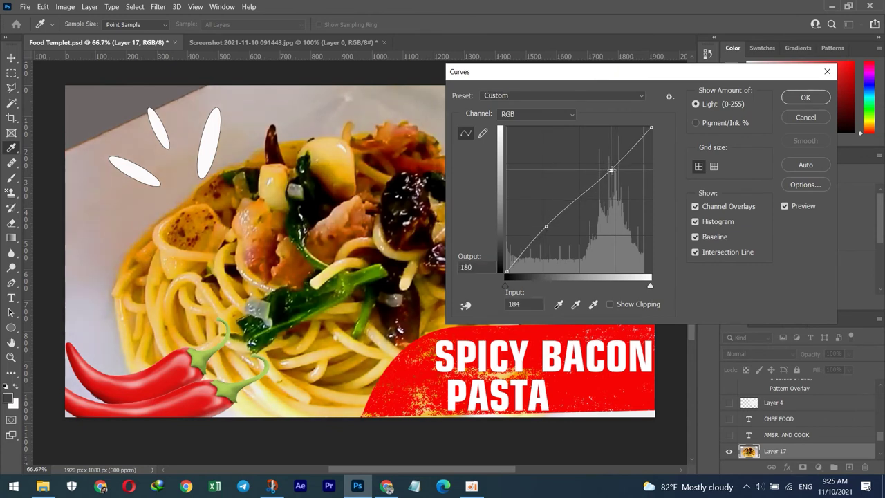
left_click(791, 98)
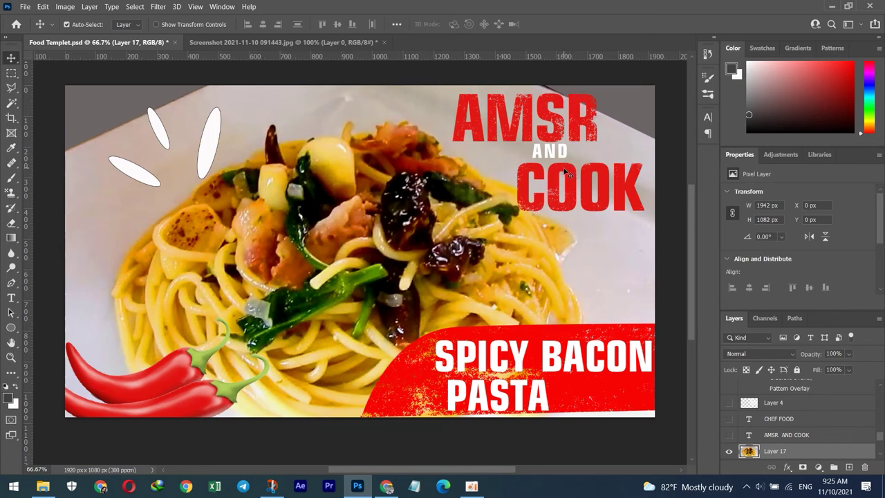
key("ctrl")
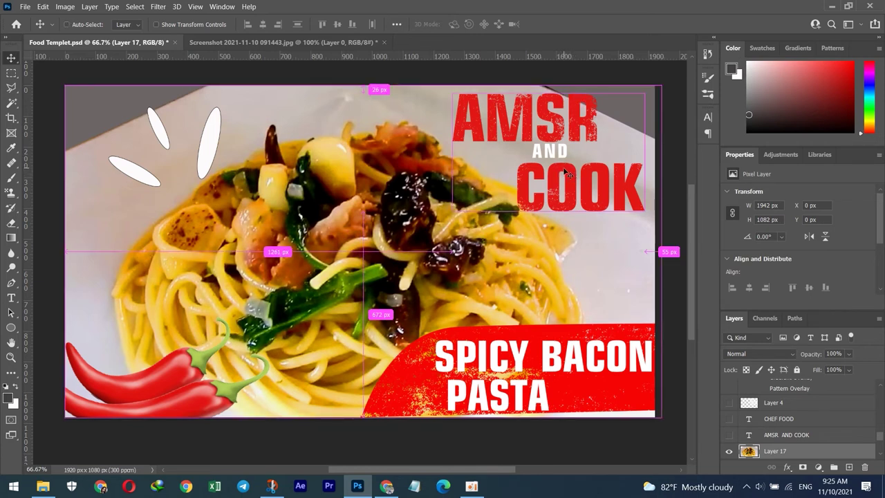
key("ctrl+minus")
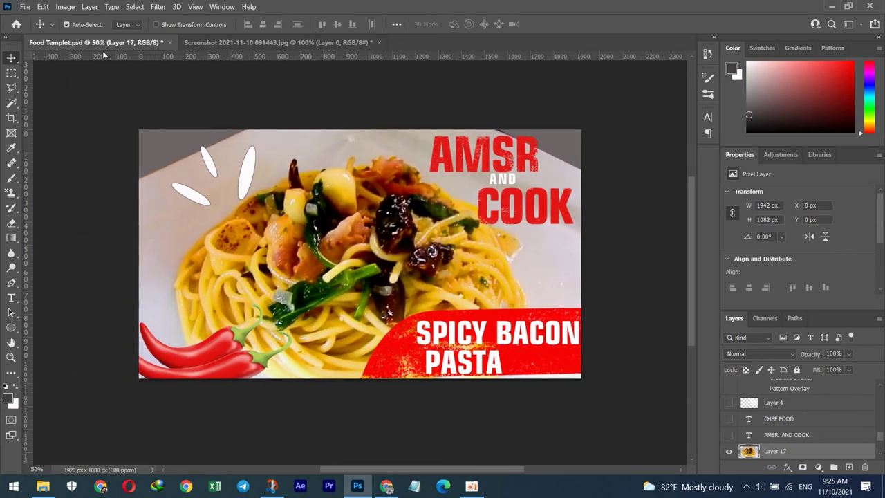
Step: Save a JPEG copy named 'spicy bacon pasta' in Documents at quality 12
left_click(25, 7)
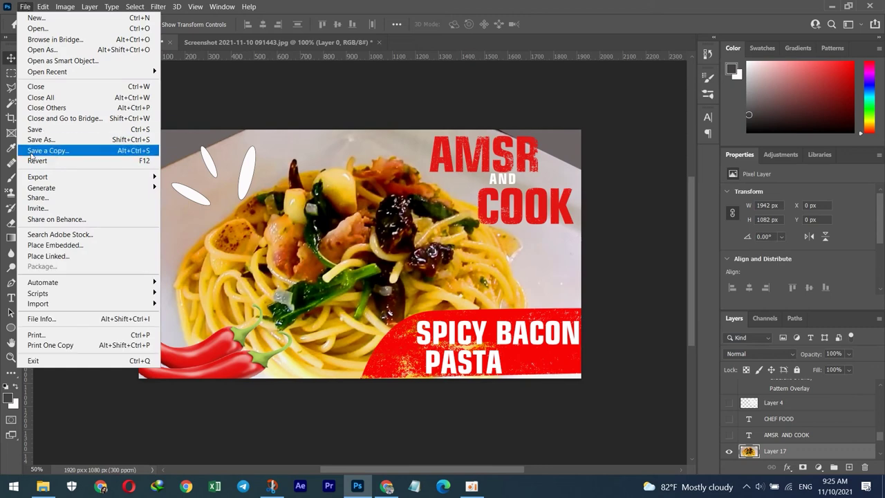
left_click(48, 150)
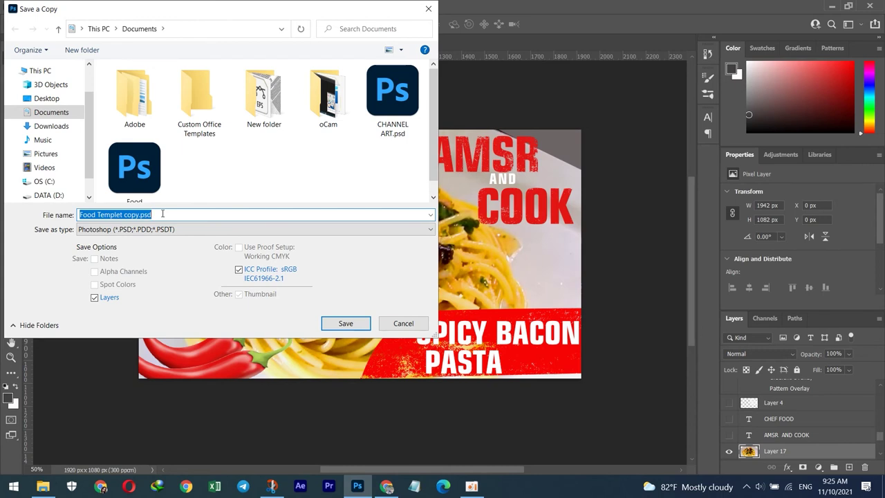
left_click(173, 229)
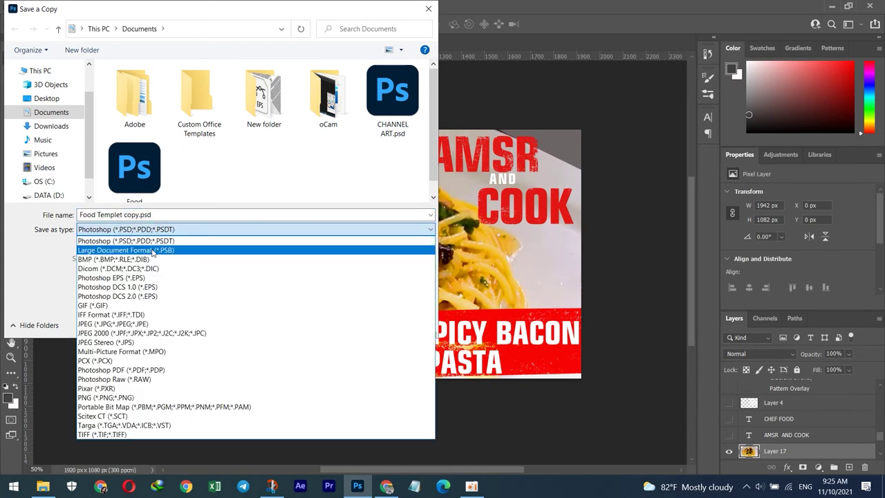
left_click(123, 324)
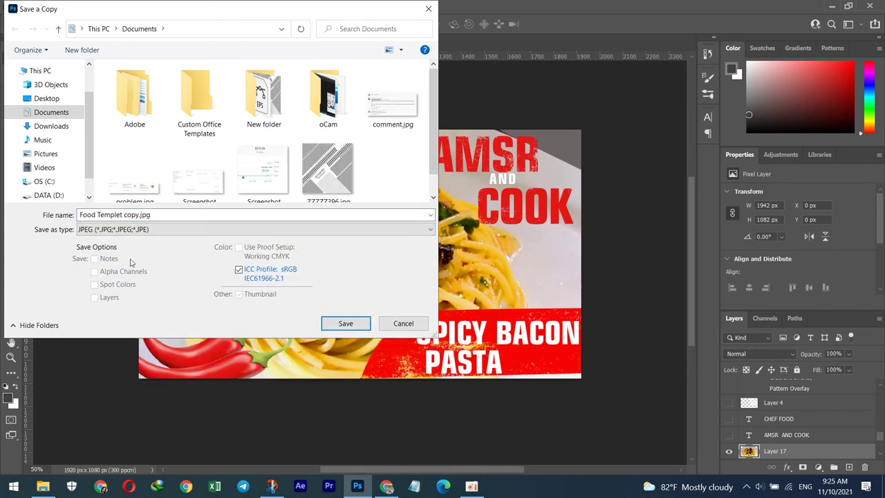
left_click(150, 214)
key("BackSpace")
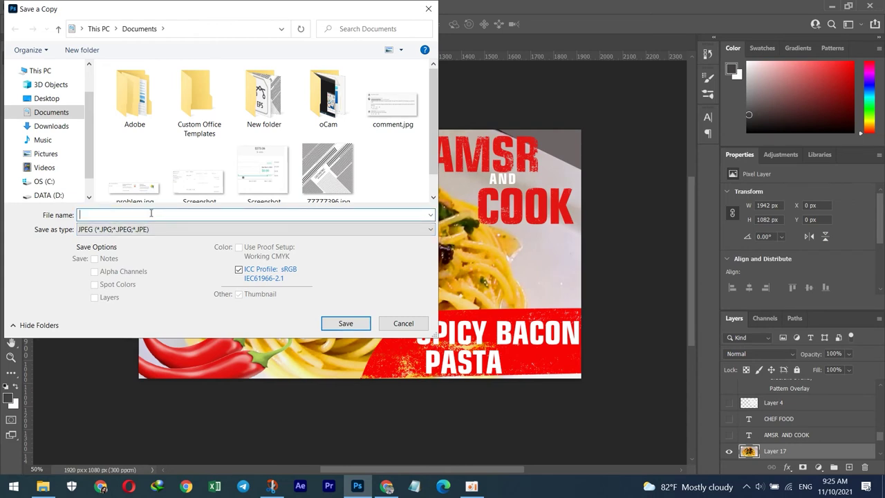
type("s")
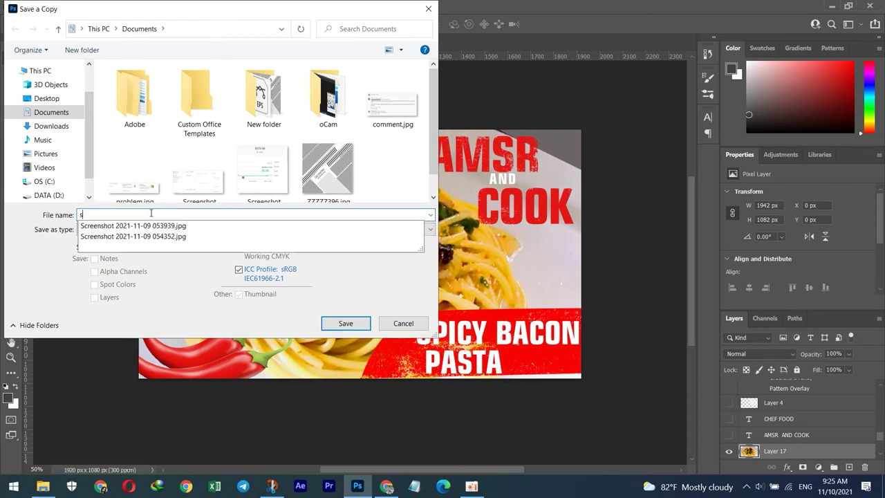
type("picy bacon pasta")
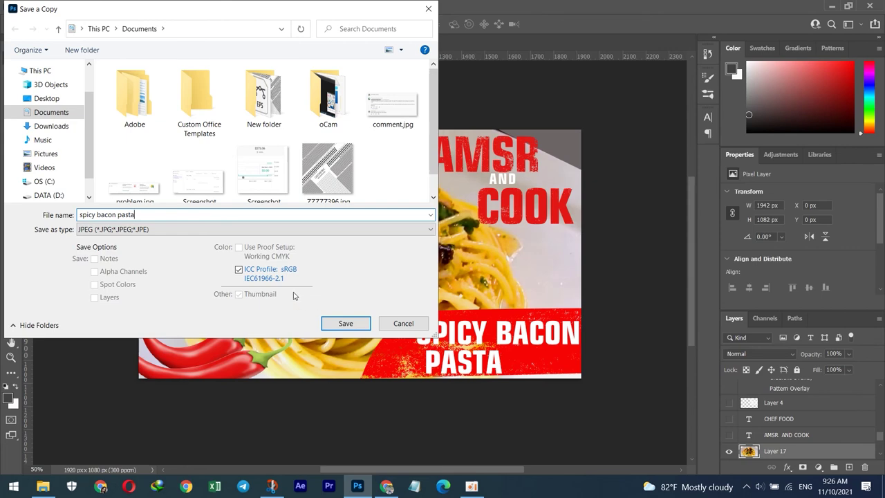
left_click(343, 323)
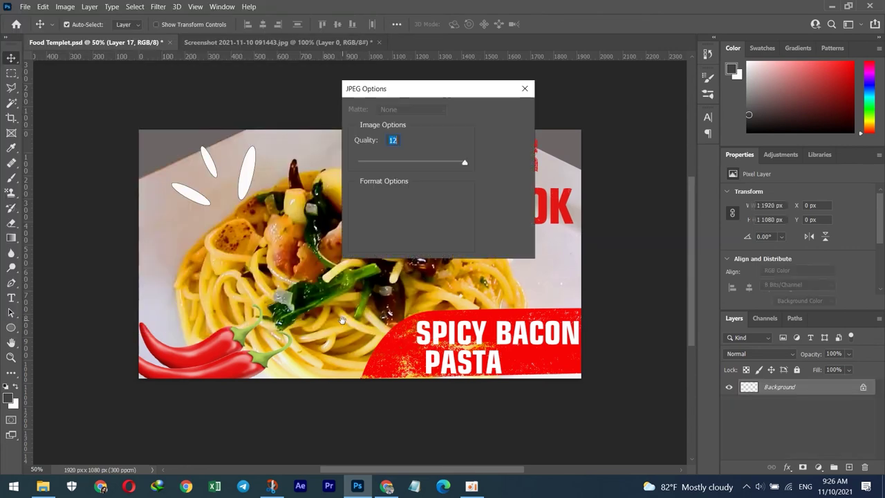
left_click(505, 111)
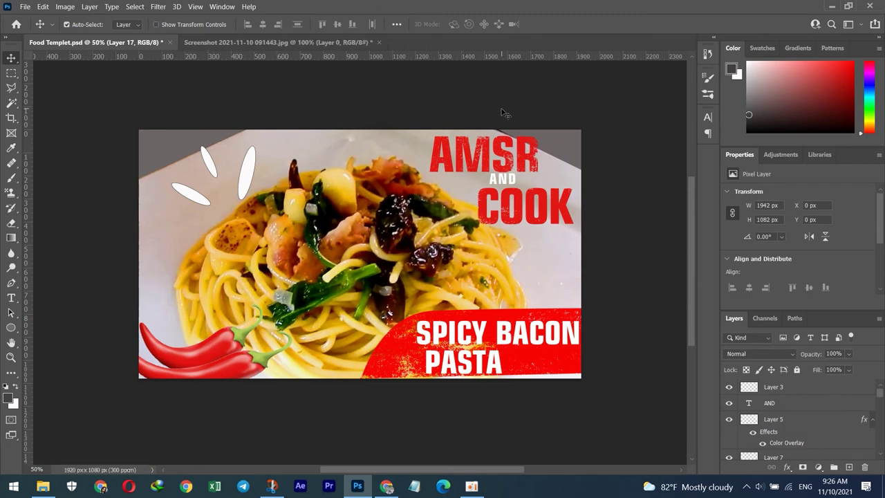
left_click(834, 7)
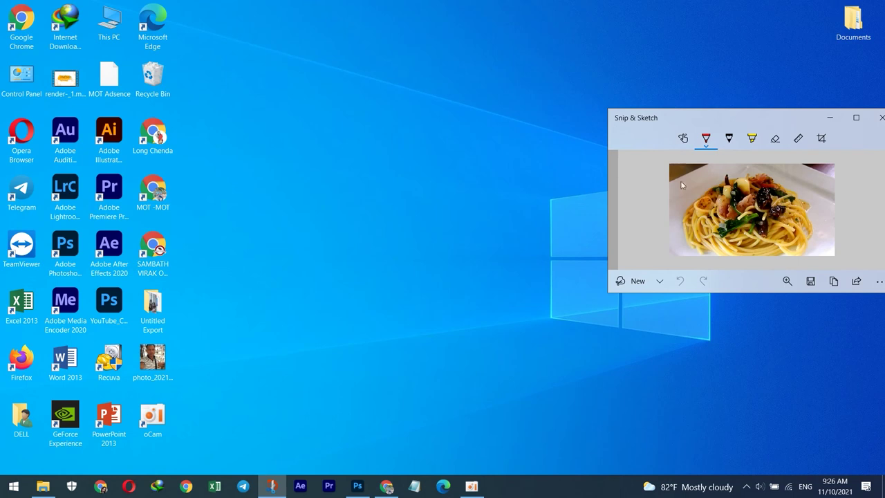
Step: Close Snip & Sketch and check spicy bacon pasta.jpg (1,177 KB) is in Documents
left_click(776, 127)
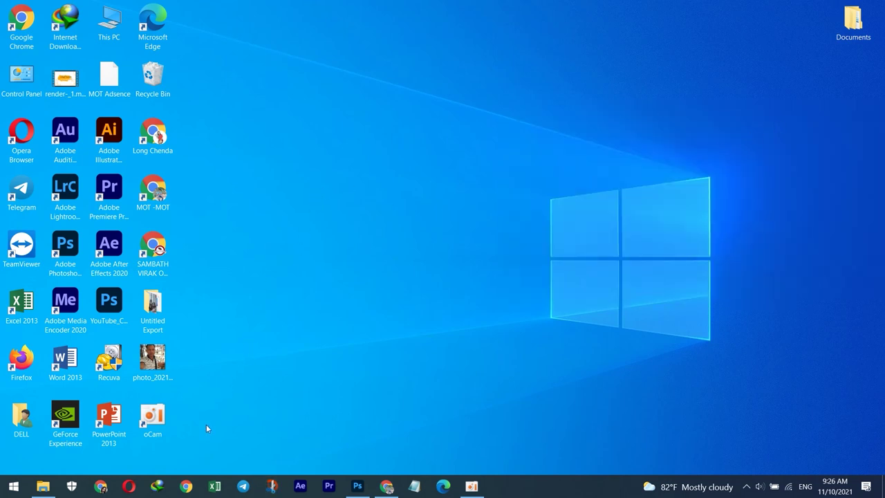
left_click(42, 488)
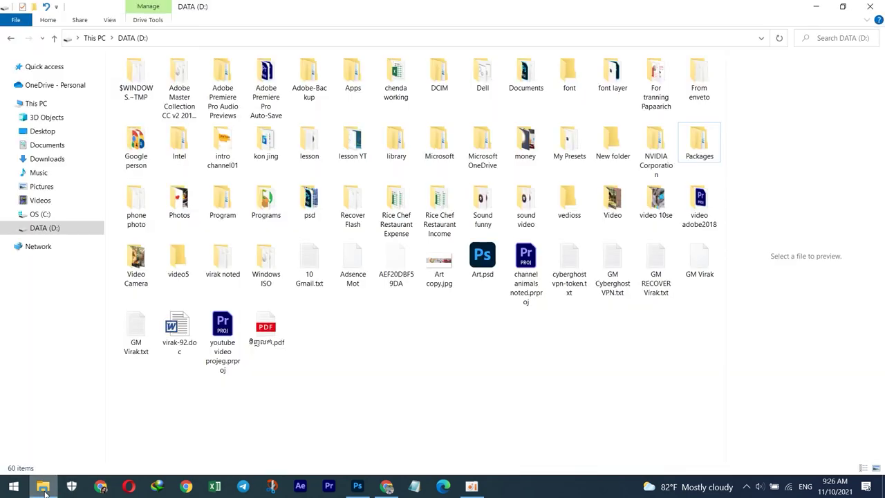
left_click(55, 186)
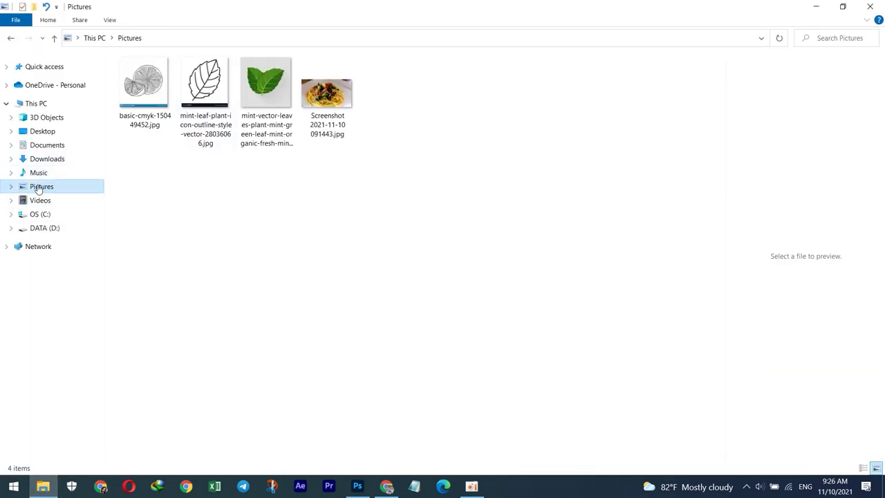
left_click(52, 147)
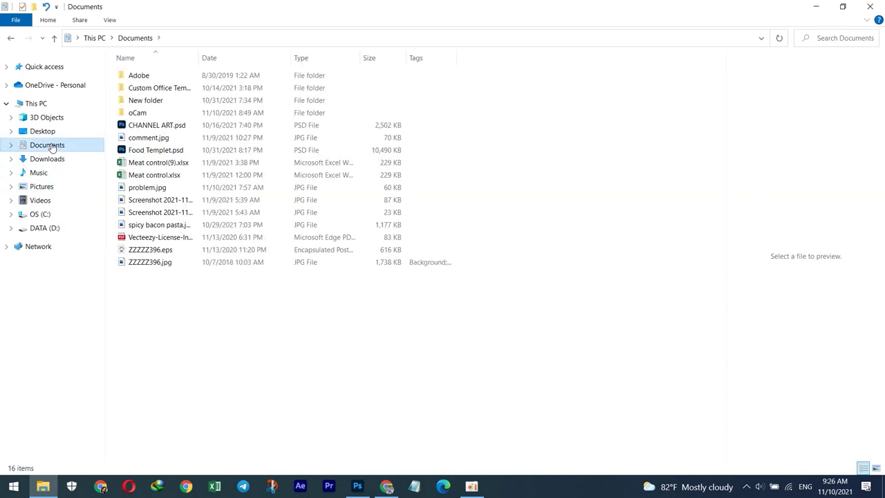
left_click(877, 5)
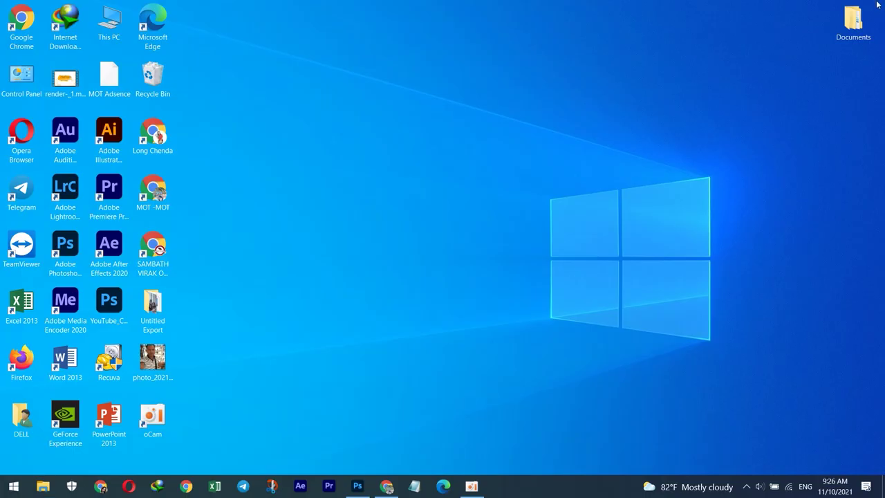
left_click(356, 484)
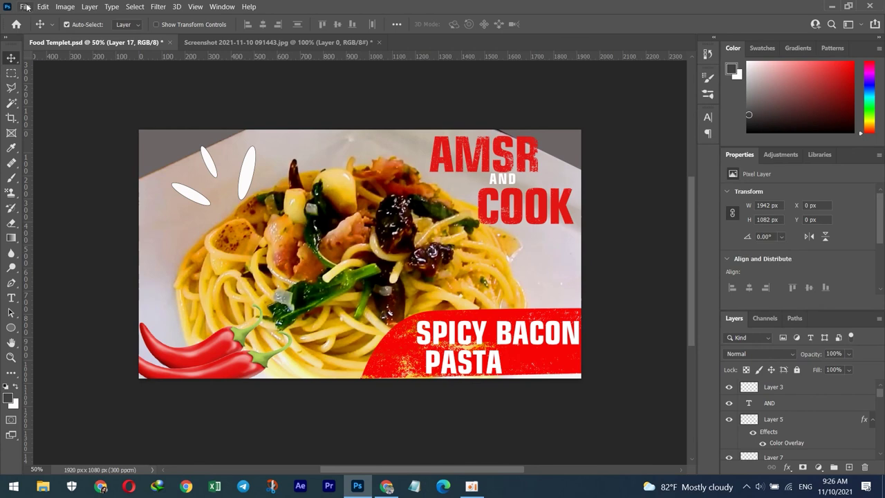
left_click(25, 7)
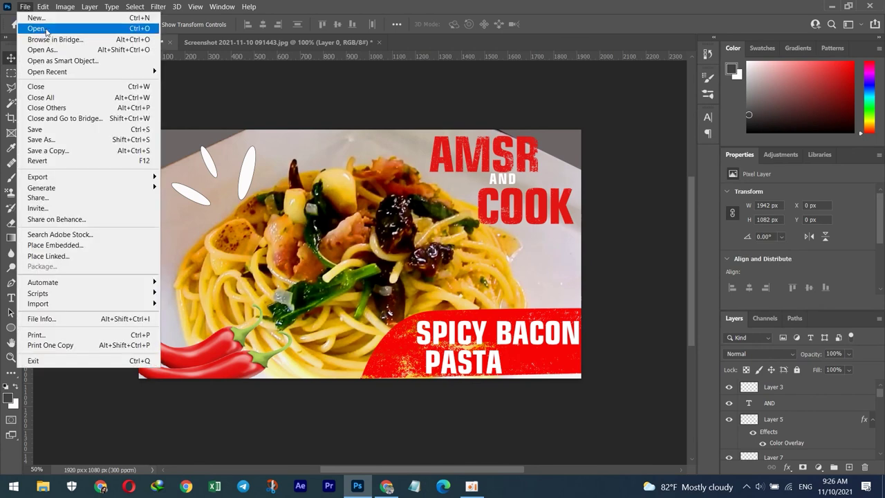
left_click(40, 150)
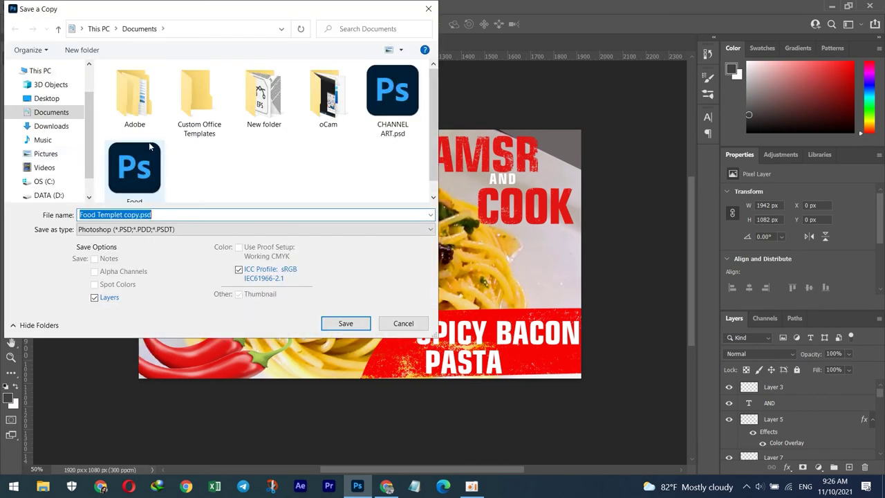
scroll(293, 163, "down", 1)
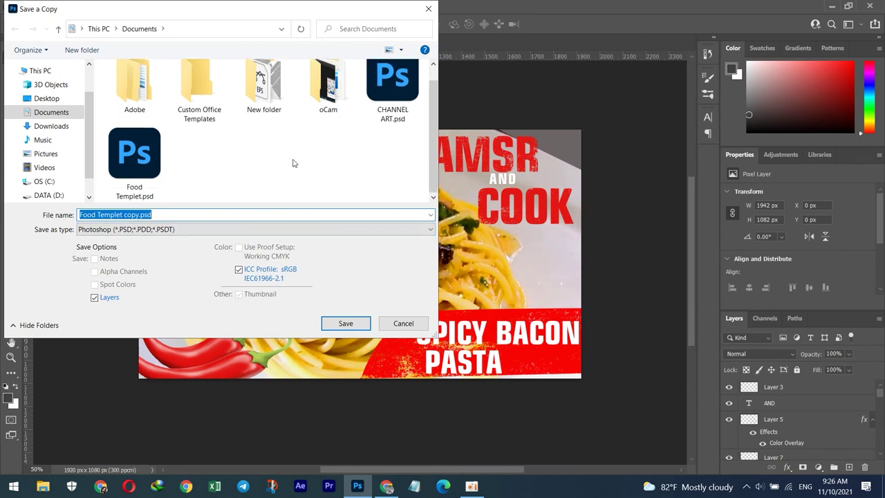
scroll(271, 163, "up", 1)
scroll(271, 163, "down", 1)
left_click(403, 324)
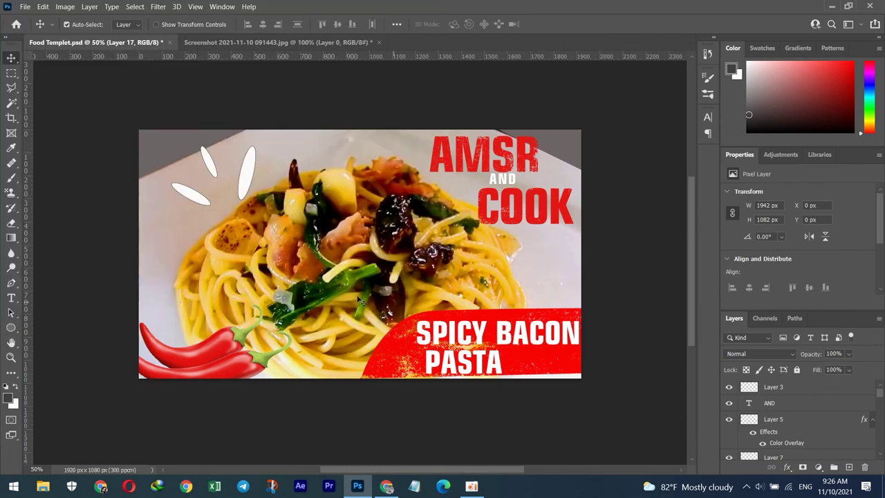
left_click(832, 7)
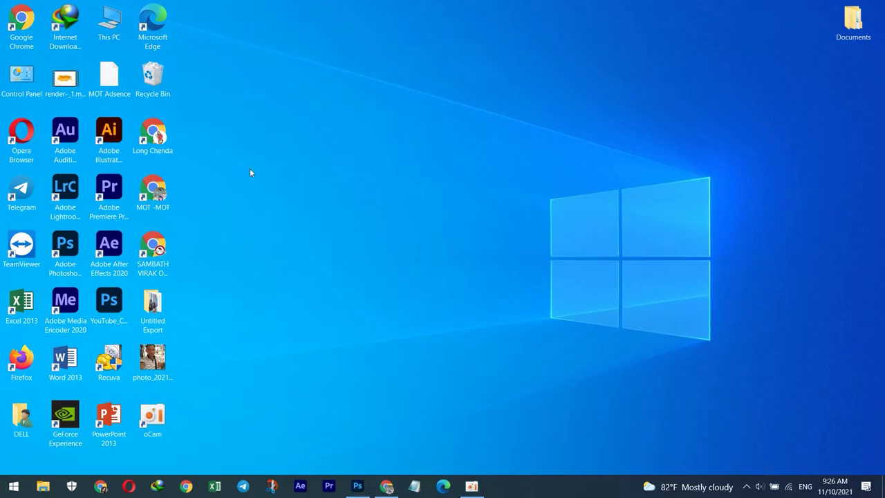
Step: Open spicy bacon pasta.jpg from Documents, shown as Large icons, in Photos
left_click(44, 484)
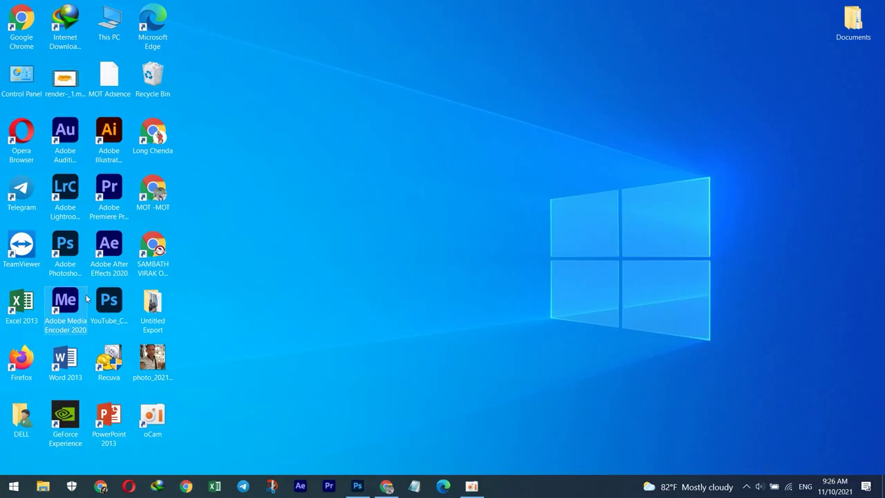
left_click(69, 147)
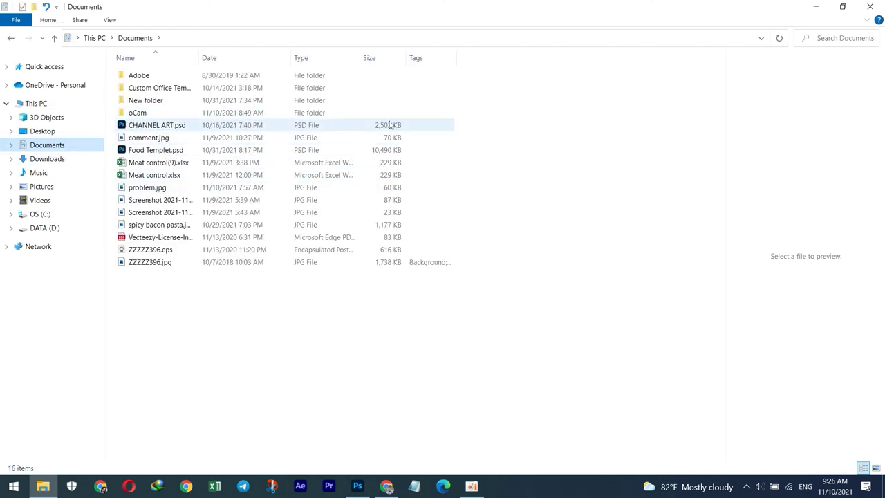
left_click(876, 470)
left_click(274, 174)
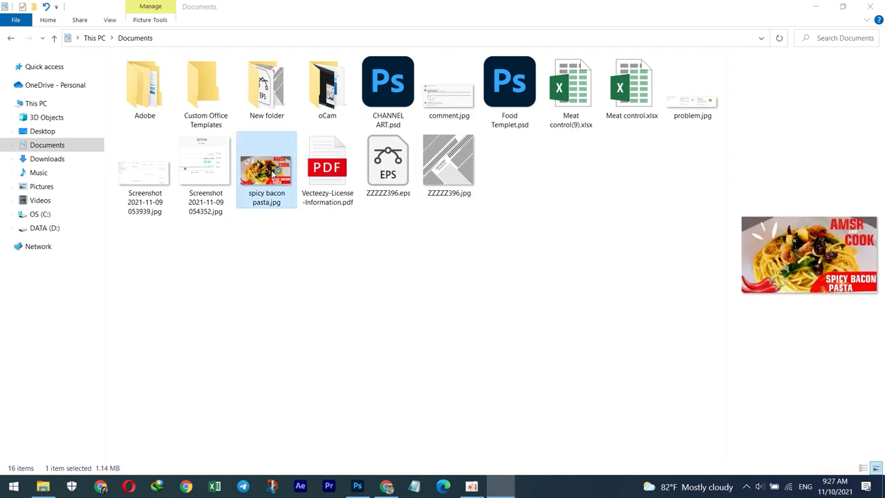
double_click(271, 170)
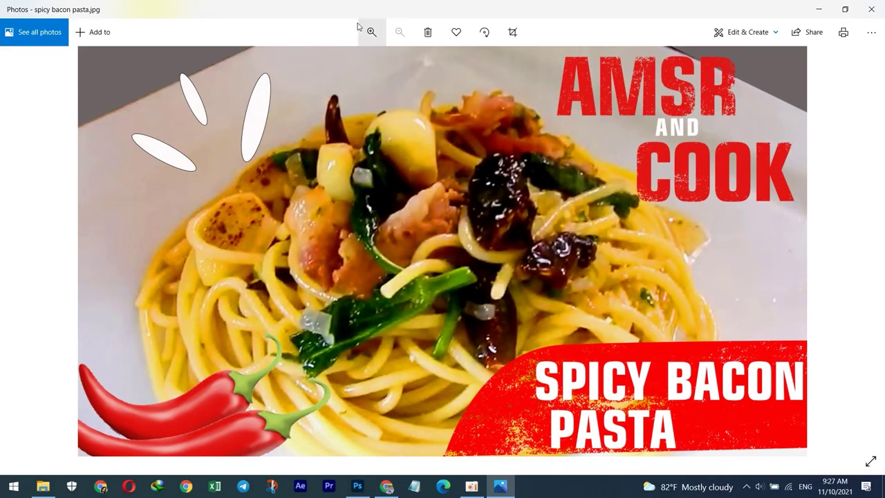
left_click(372, 32)
double_click(383, 172)
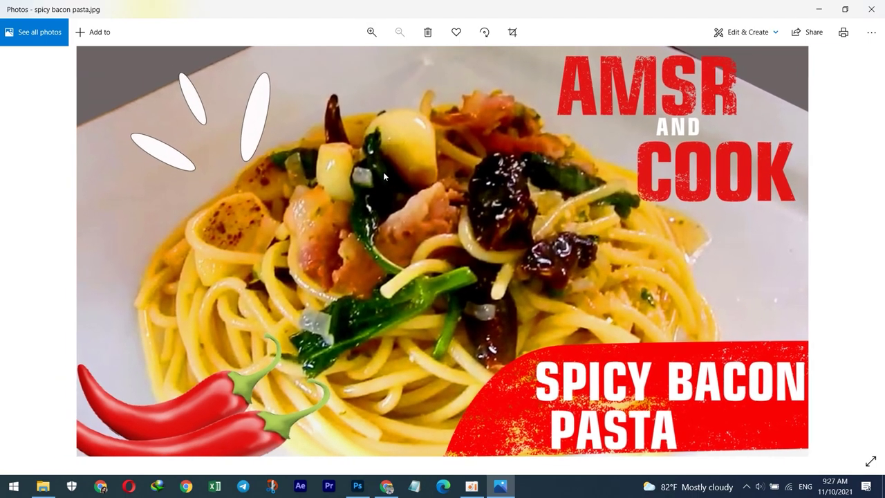